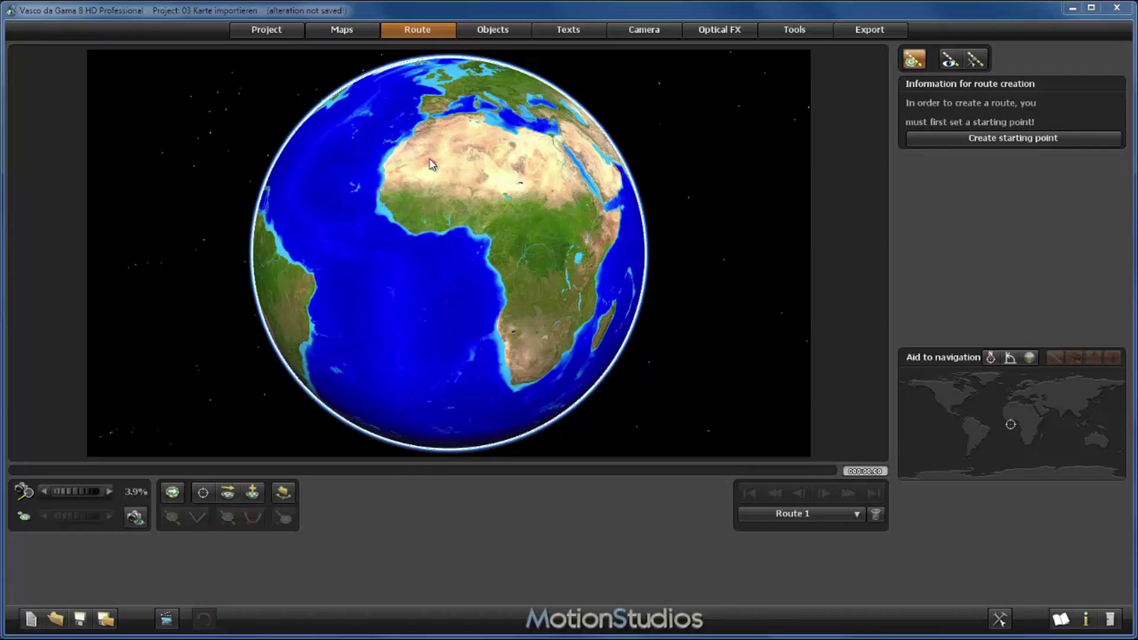
Step: Change the project's basis map to BlueMarbleNG
click(352, 34)
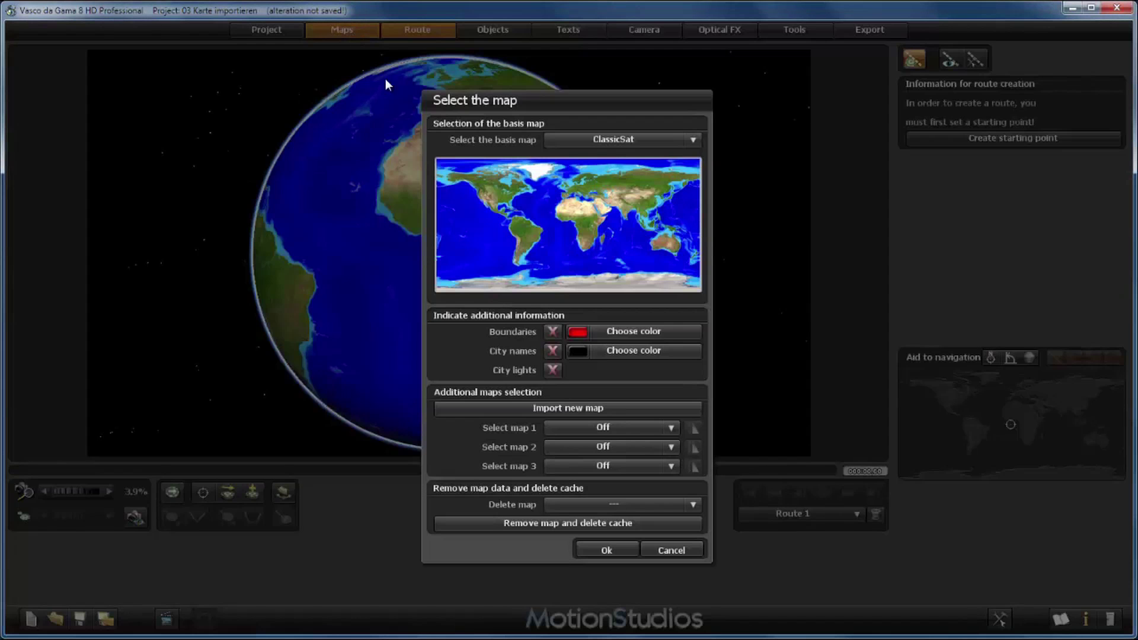
click(627, 140)
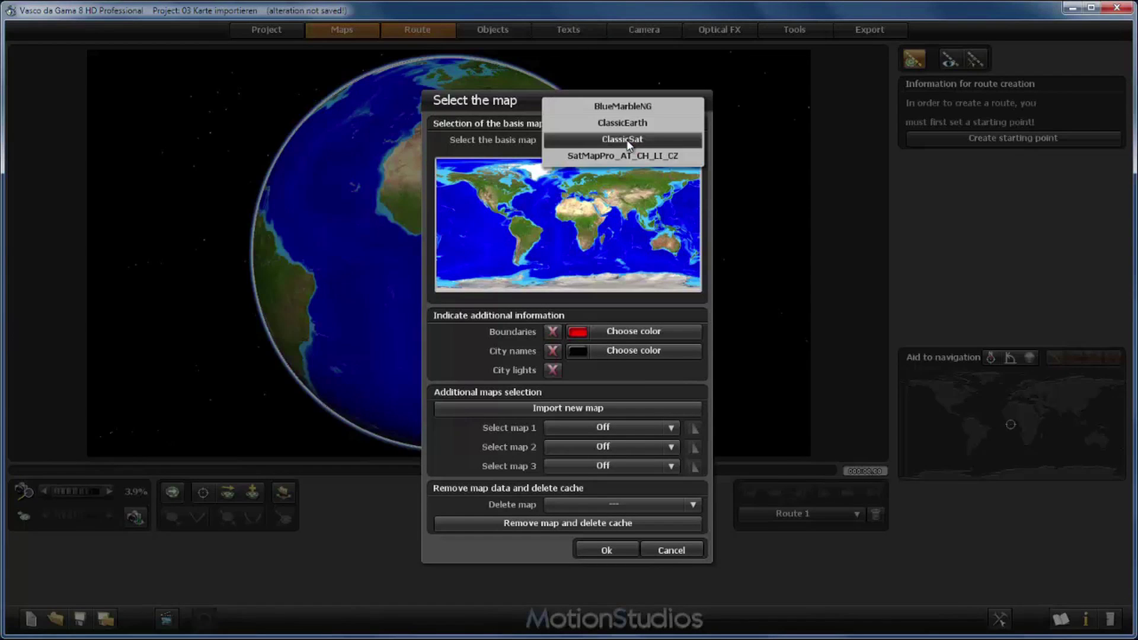
click(625, 107)
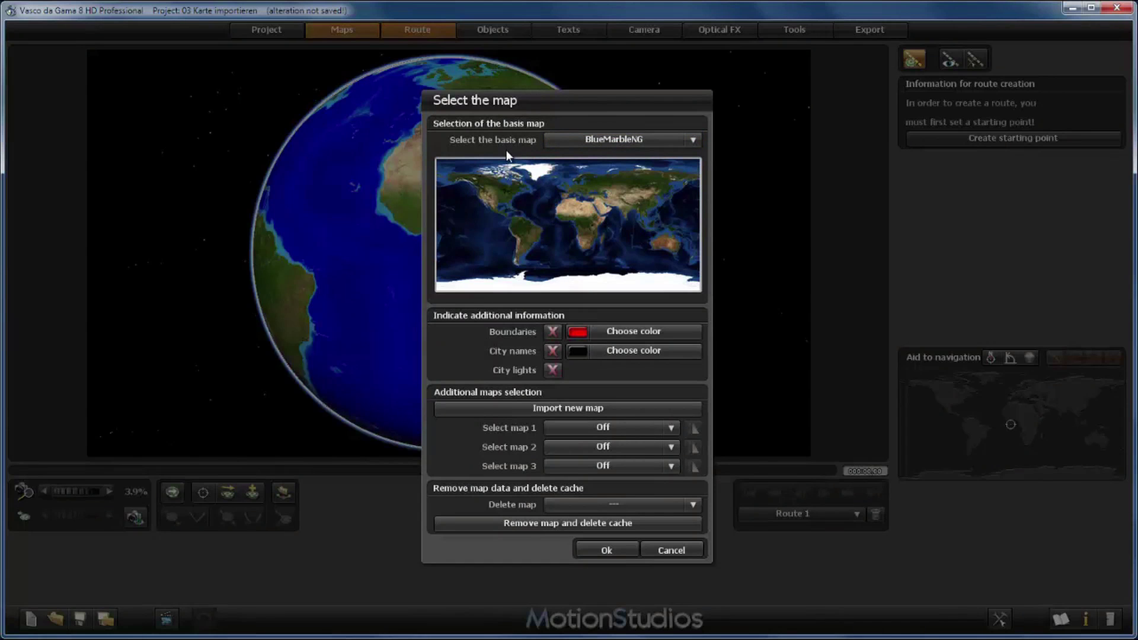
click(597, 548)
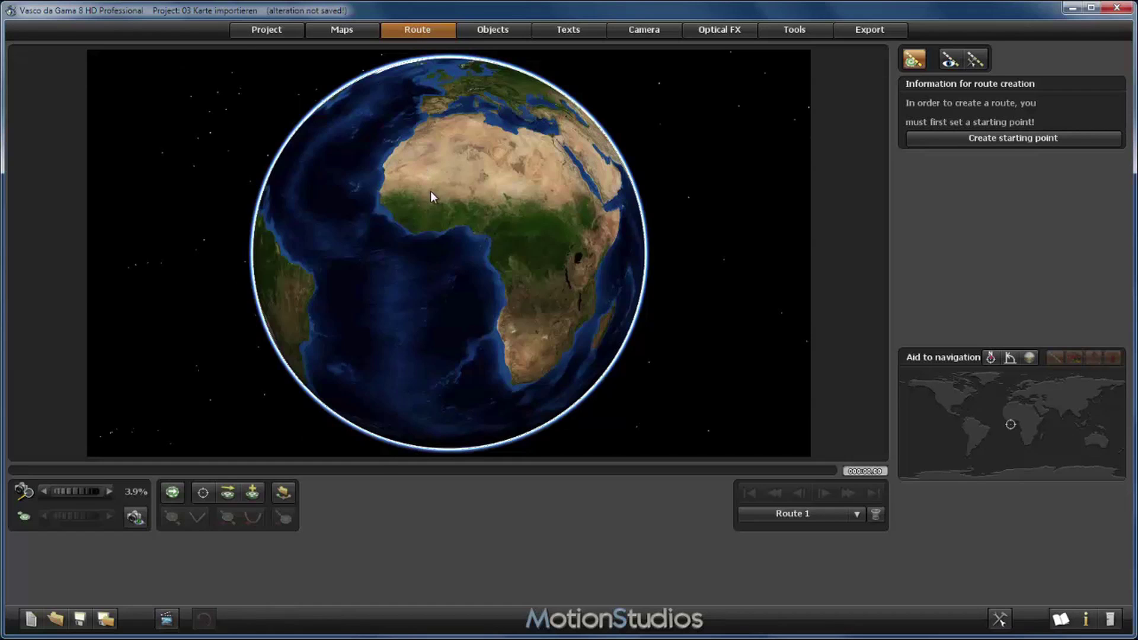
Step: Examine the basis map's level of detail around the Canary Islands and close up on Gran Canaria
drag(430, 196, 439, 248)
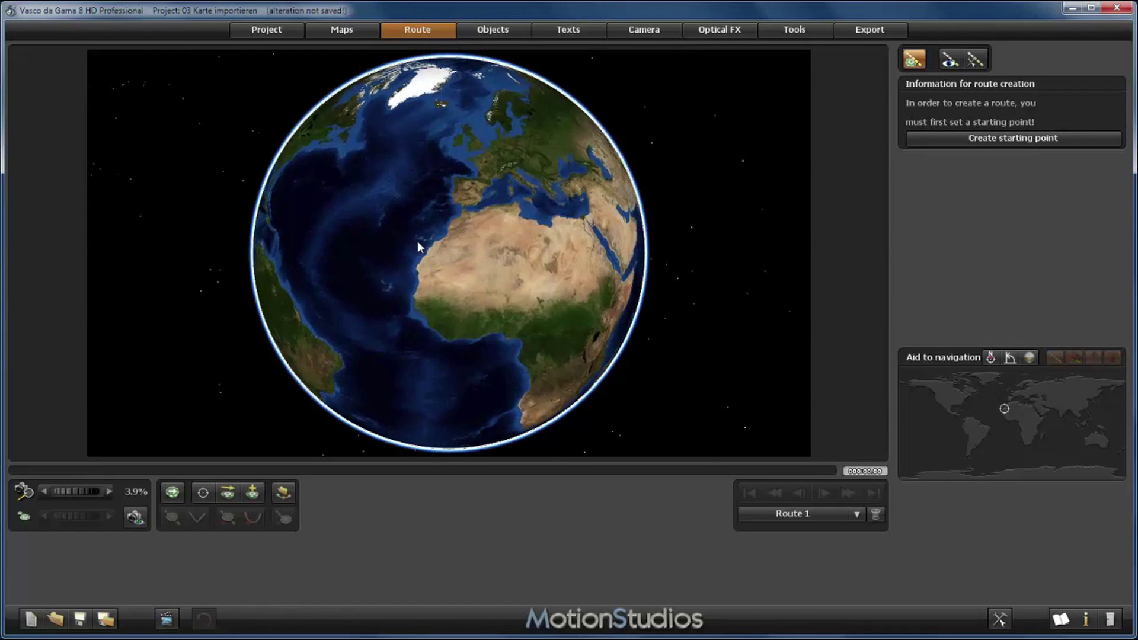
scroll(433, 241, up, 3)
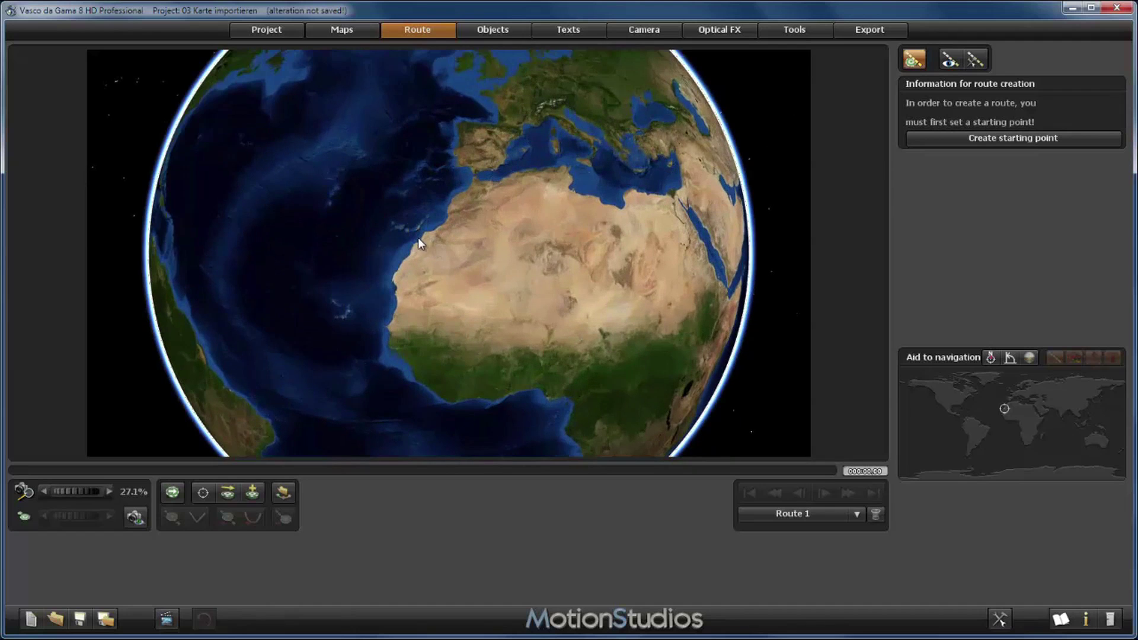
scroll(450, 237, up, 2)
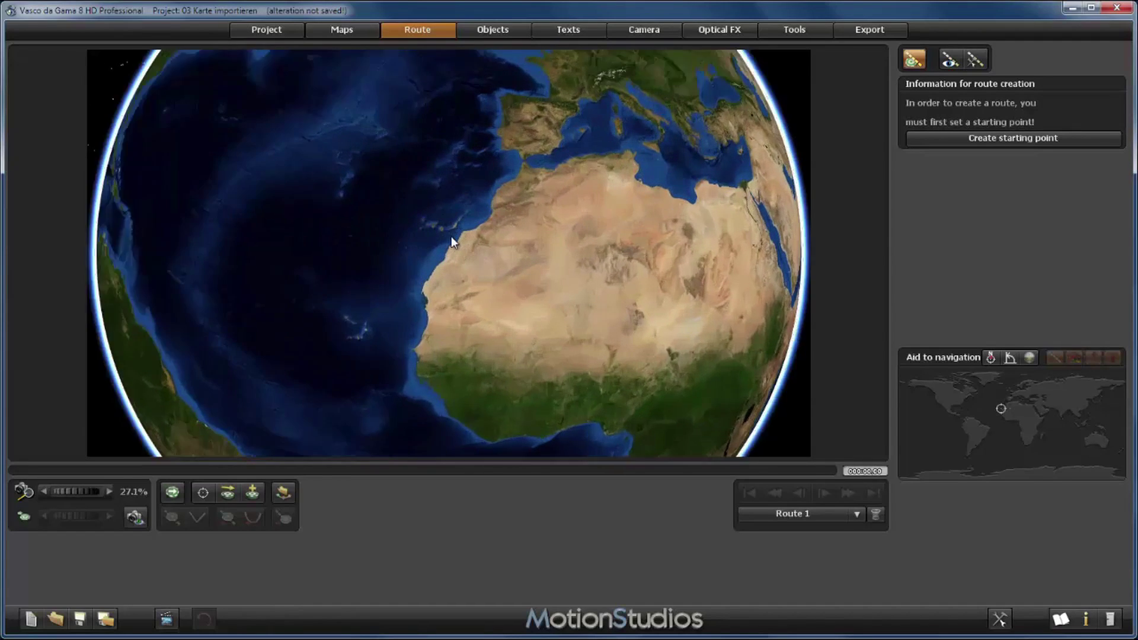
scroll(450, 236, up, 2)
drag(427, 160, 490, 274)
scroll(488, 268, up, 2)
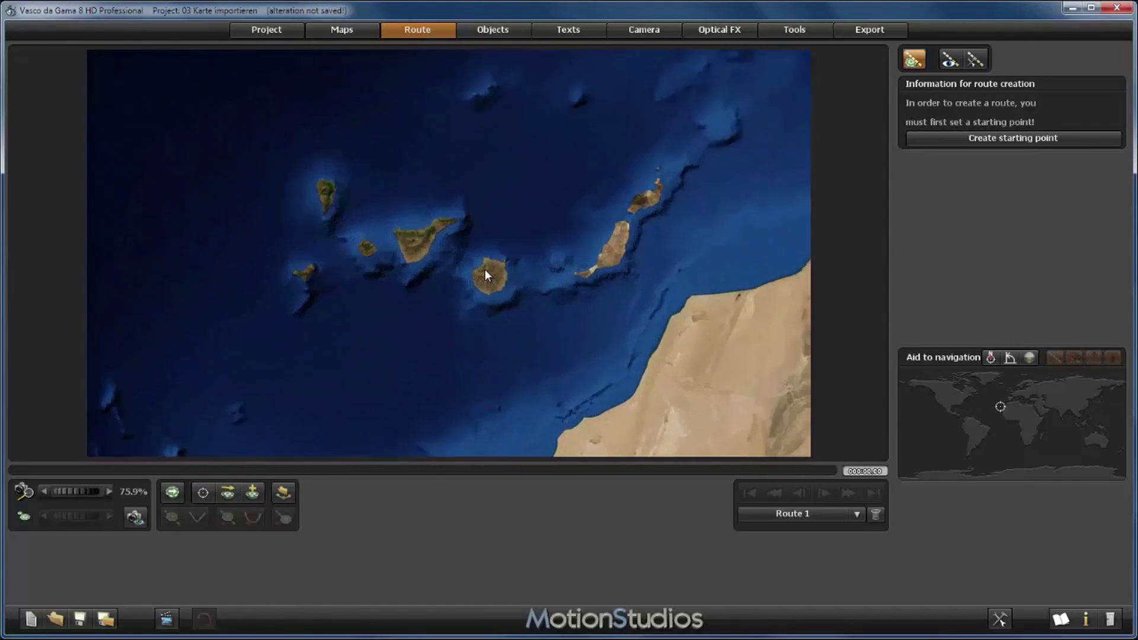
scroll(557, 307, up, 1)
drag(639, 344, 529, 290)
scroll(529, 287, up, 1)
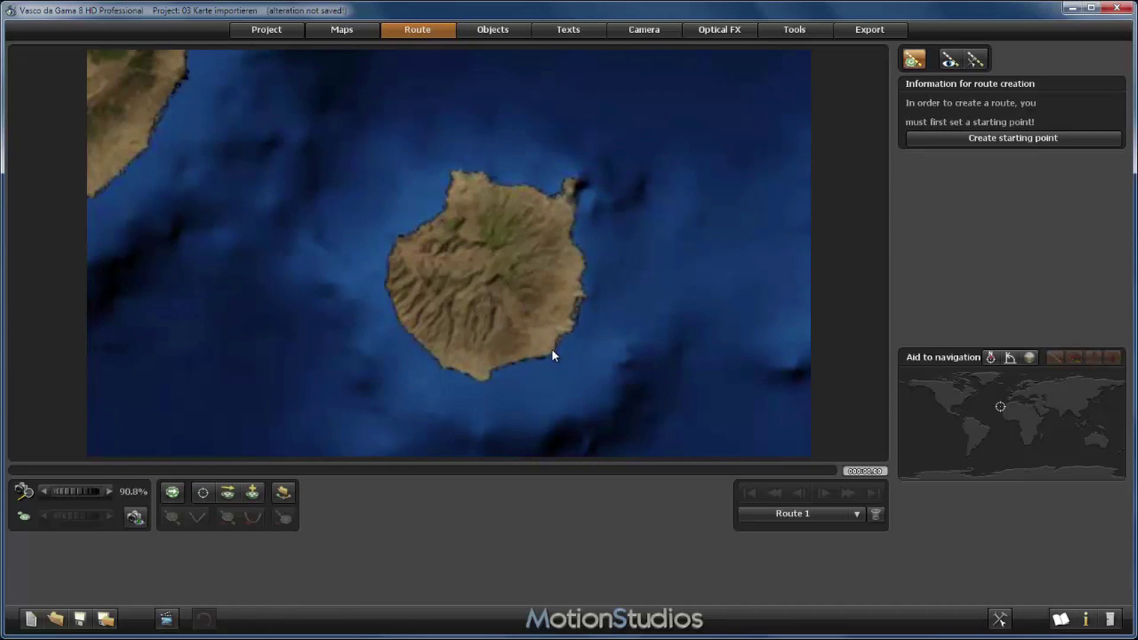
scroll(552, 349, down, 5)
scroll(552, 350, down, 3)
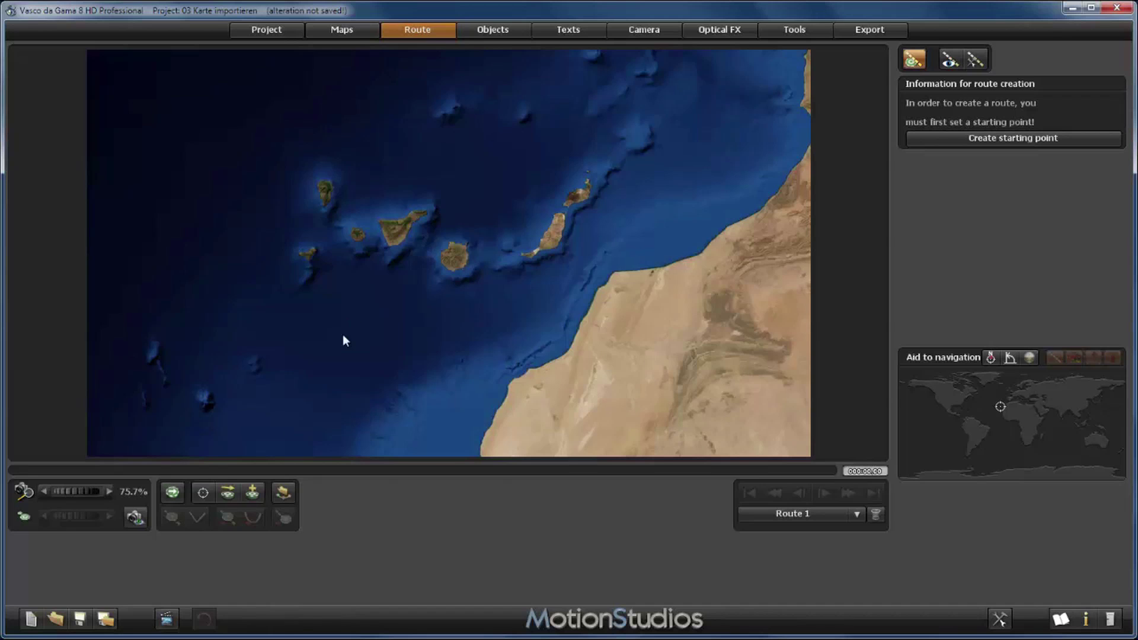
Step: Switch to the Kartenimport folder in Windows Explorer and preview the GC.png island image
key(alt+Tab)
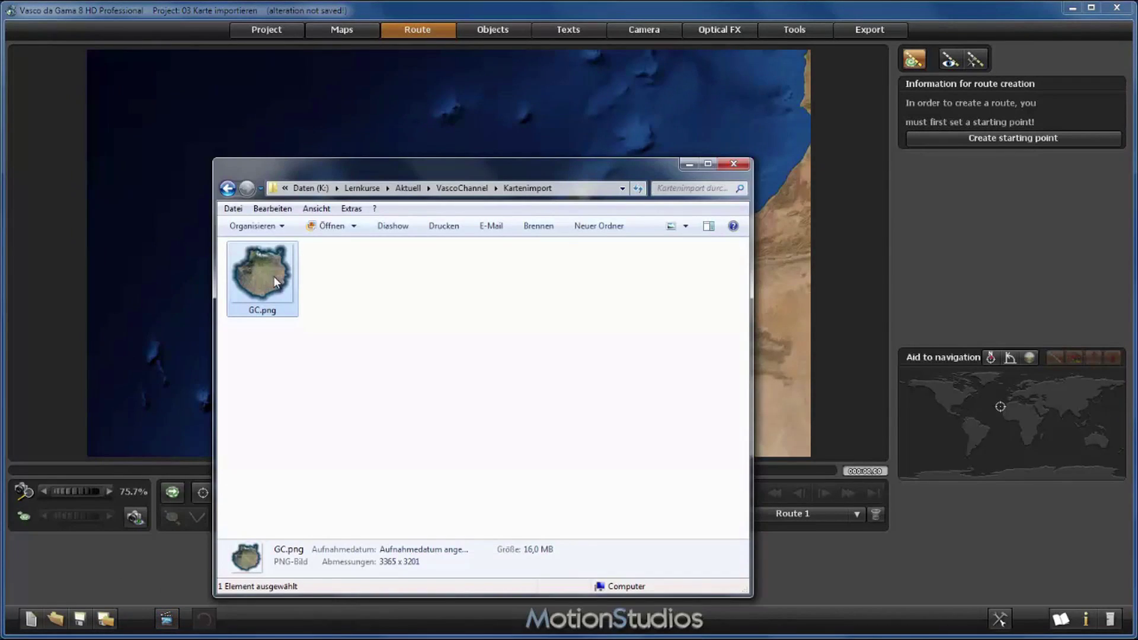
double_click(272, 276)
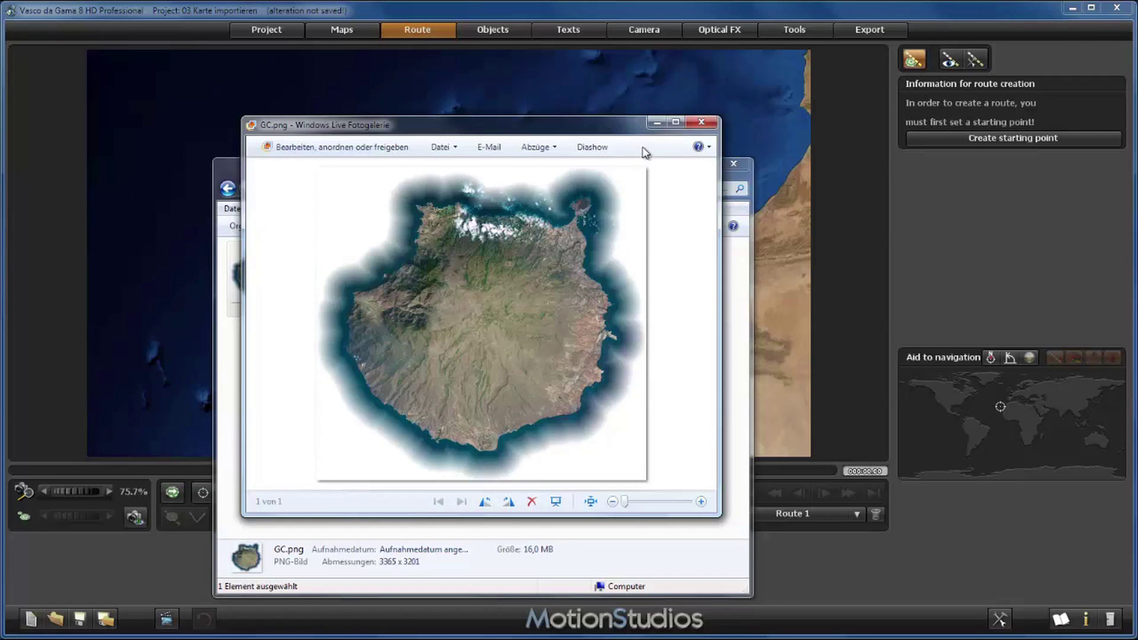
click(697, 124)
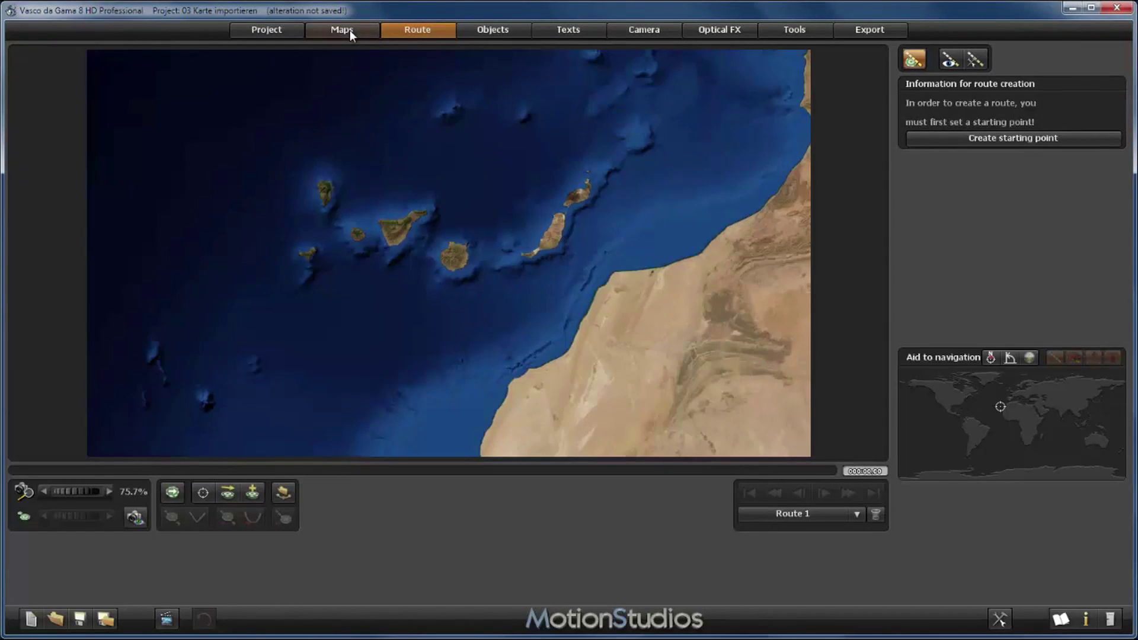
Step: Import GC.png as a new additional map with the name Gran Canaria for the selection list
click(350, 30)
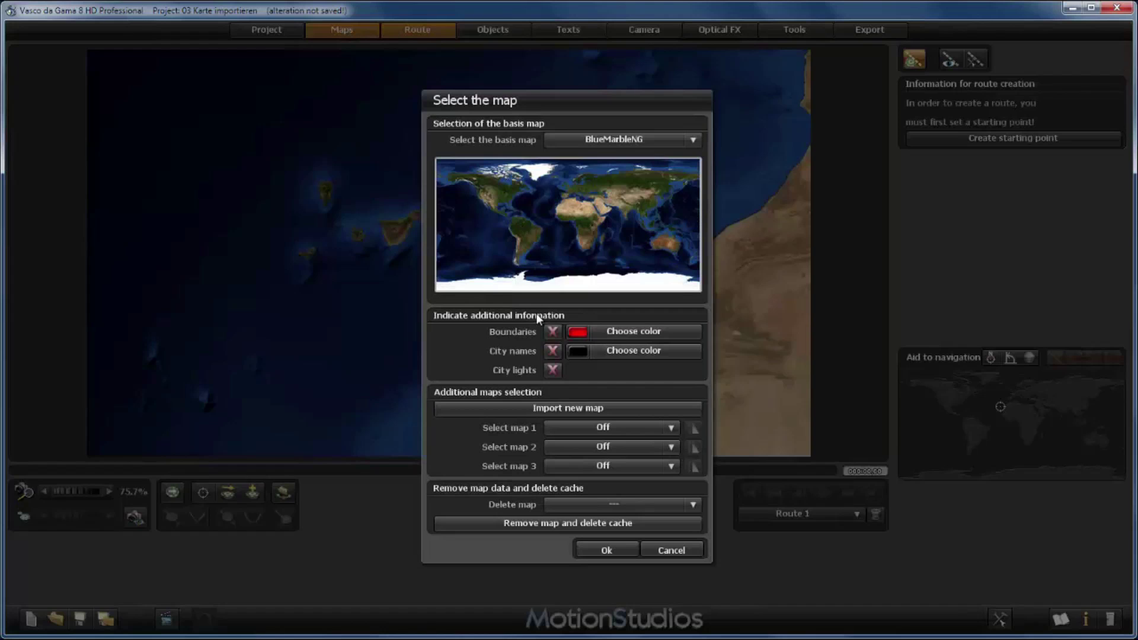
click(564, 414)
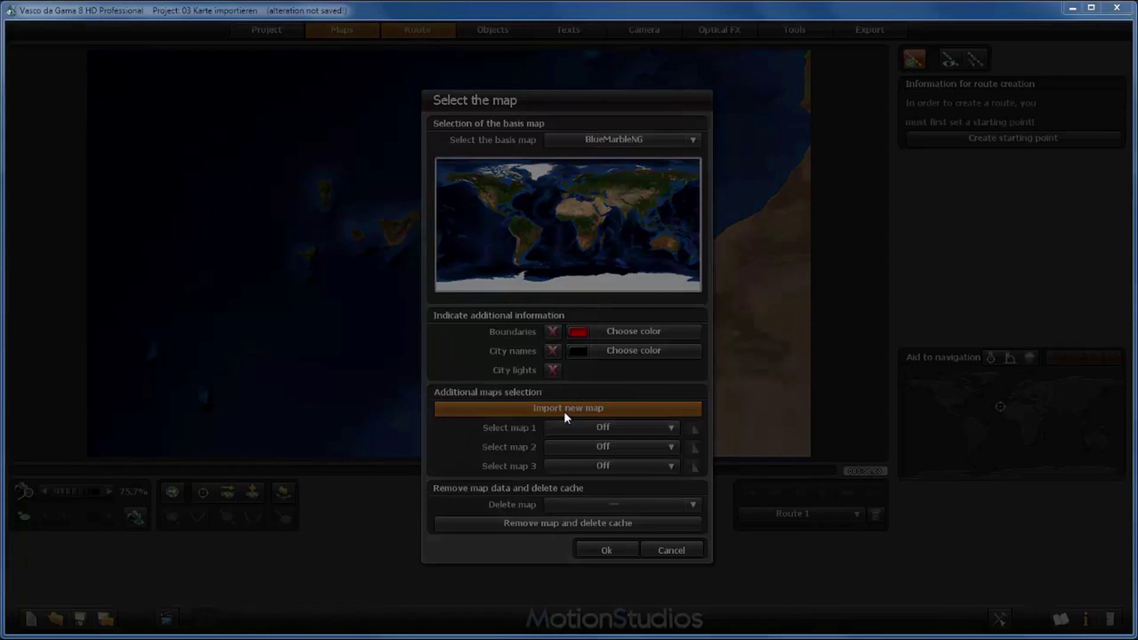
click(390, 262)
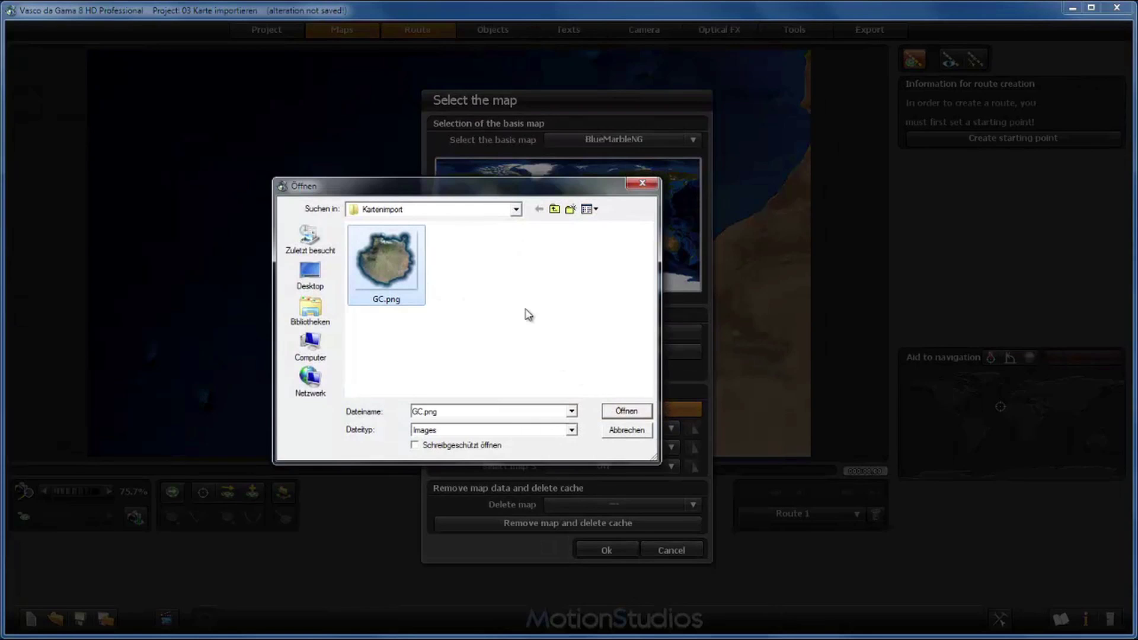
click(628, 409)
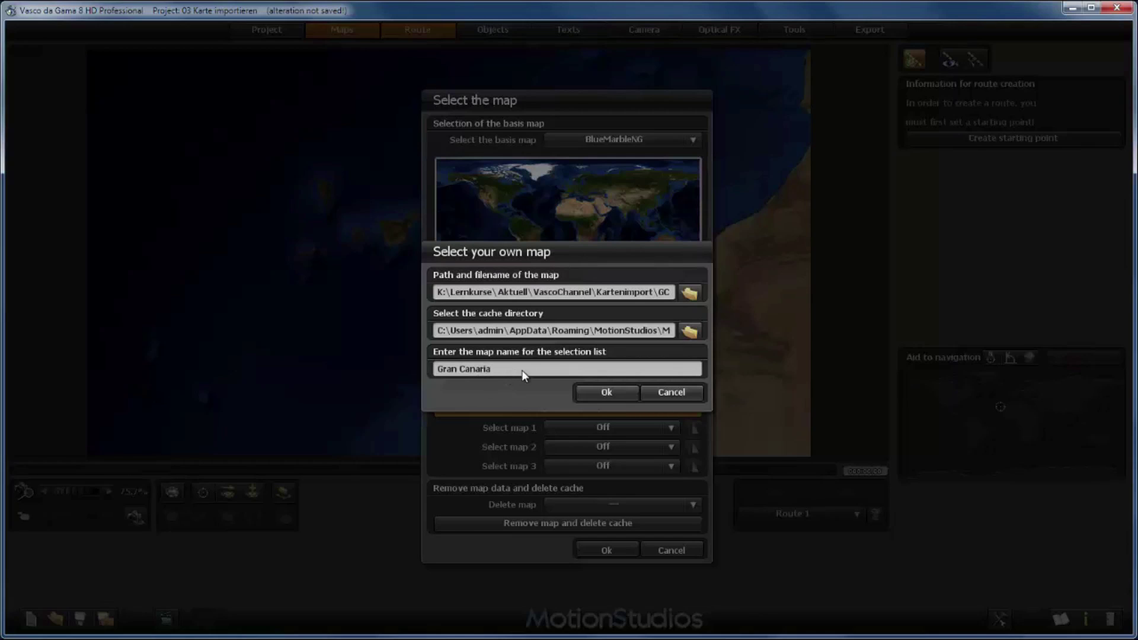
click(599, 394)
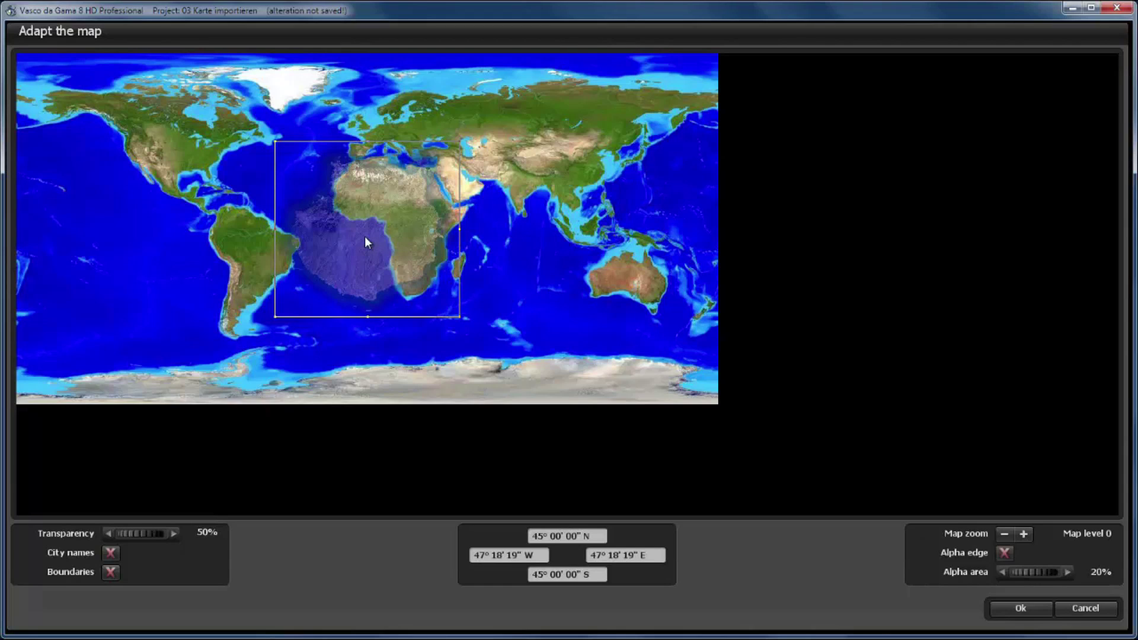
Step: Move and shrink the map overlay to the Canary Islands area, about 32° to 25° N and 18° to 12° W
mouse_move(364, 236)
mouse_down()
mouse_move(363, 247)
mouse_move(375, 233)
mouse_move(343, 218)
mouse_move(352, 221)
mouse_up()
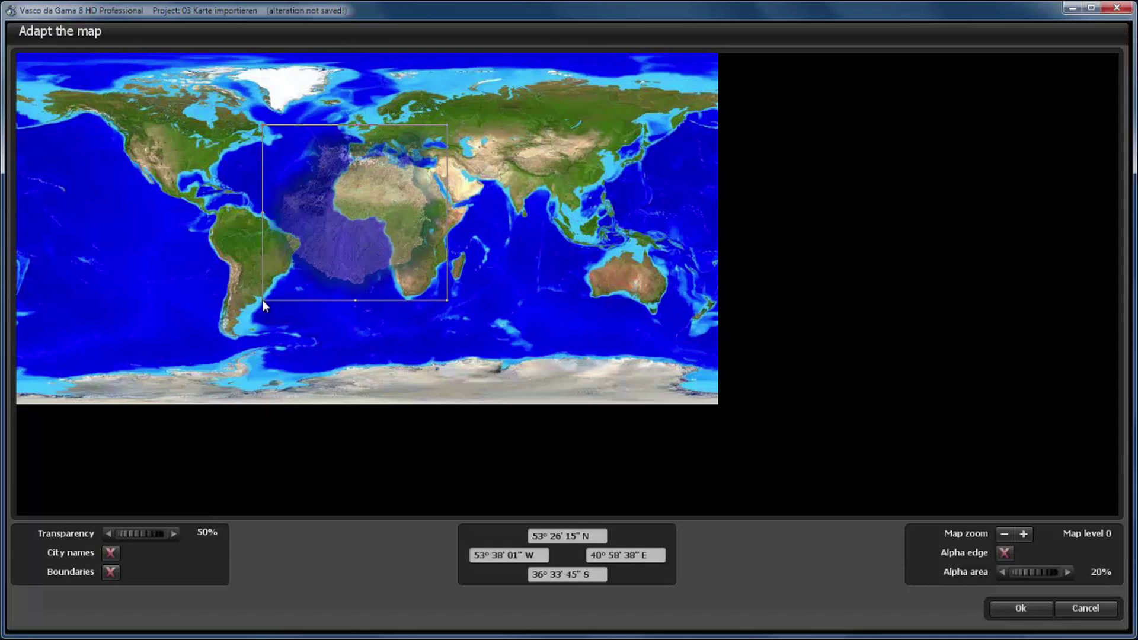
mouse_move(262, 300)
mouse_down()
mouse_move(284, 279)
mouse_move(308, 208)
mouse_move(367, 161)
mouse_move(370, 205)
mouse_move(282, 271)
mouse_move(355, 231)
mouse_move(267, 260)
mouse_move(320, 196)
mouse_move(277, 249)
mouse_move(300, 243)
mouse_move(300, 225)
mouse_move(237, 308)
mouse_move(323, 237)
mouse_move(267, 285)
mouse_up()
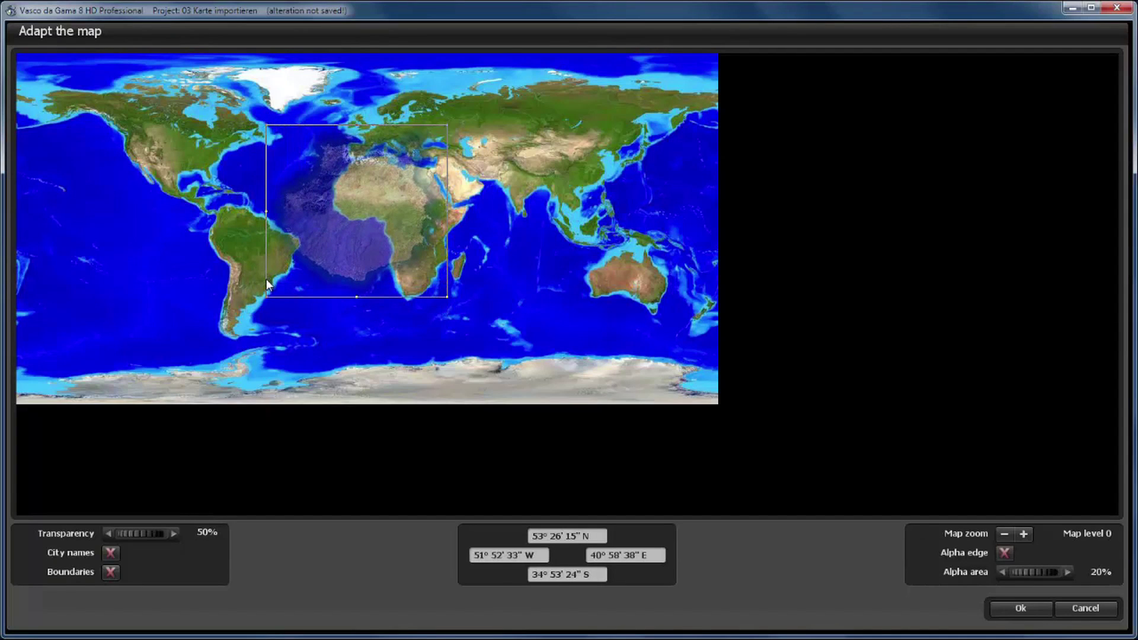
mouse_move(264, 296)
mouse_down()
mouse_move(385, 287)
mouse_move(259, 215)
mouse_move(250, 293)
mouse_move(332, 246)
mouse_move(283, 322)
mouse_move(282, 286)
mouse_up()
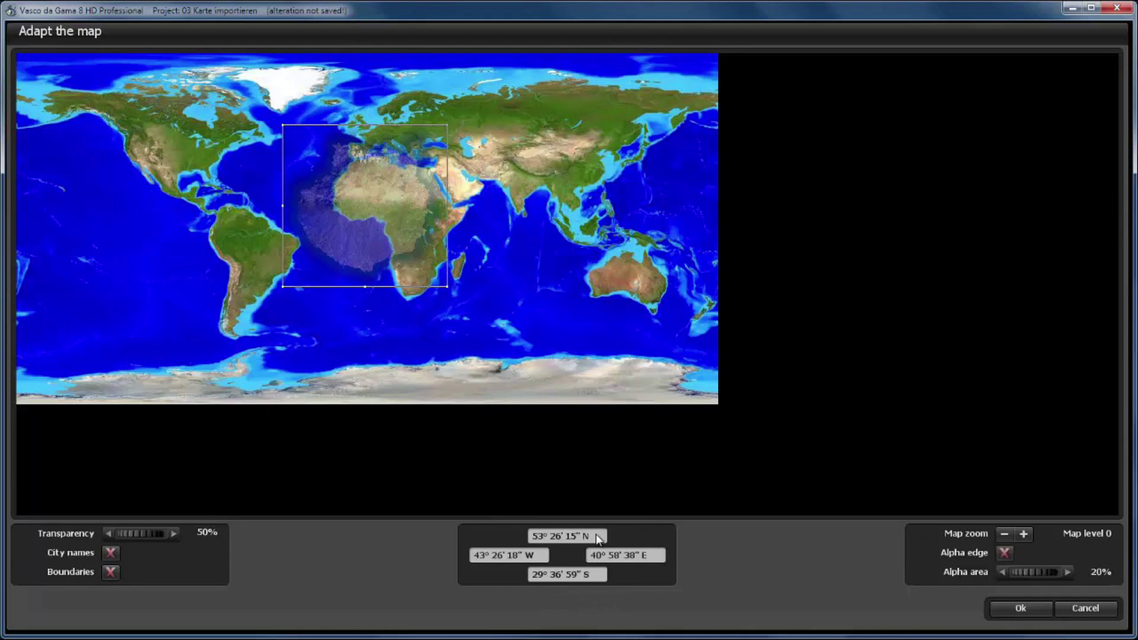
click(578, 534)
mouse_move(365, 124)
mouse_down()
mouse_move(364, 162)
mouse_move(349, 116)
mouse_move(352, 135)
mouse_up()
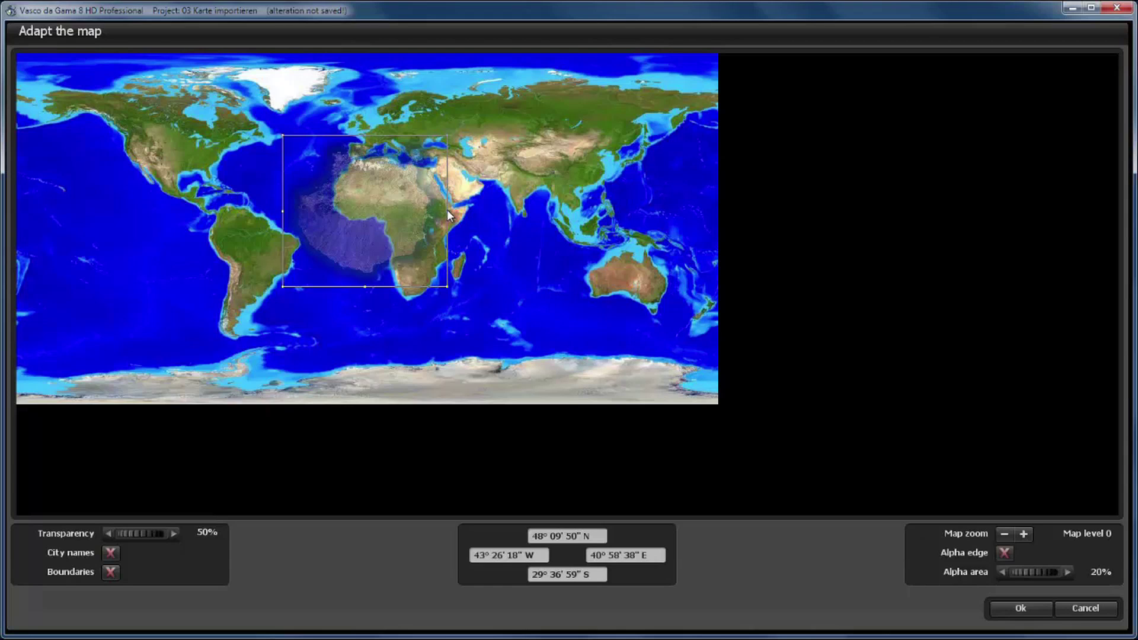
mouse_move(448, 215)
mouse_down()
mouse_move(425, 216)
mouse_move(455, 217)
mouse_move(438, 216)
mouse_up()
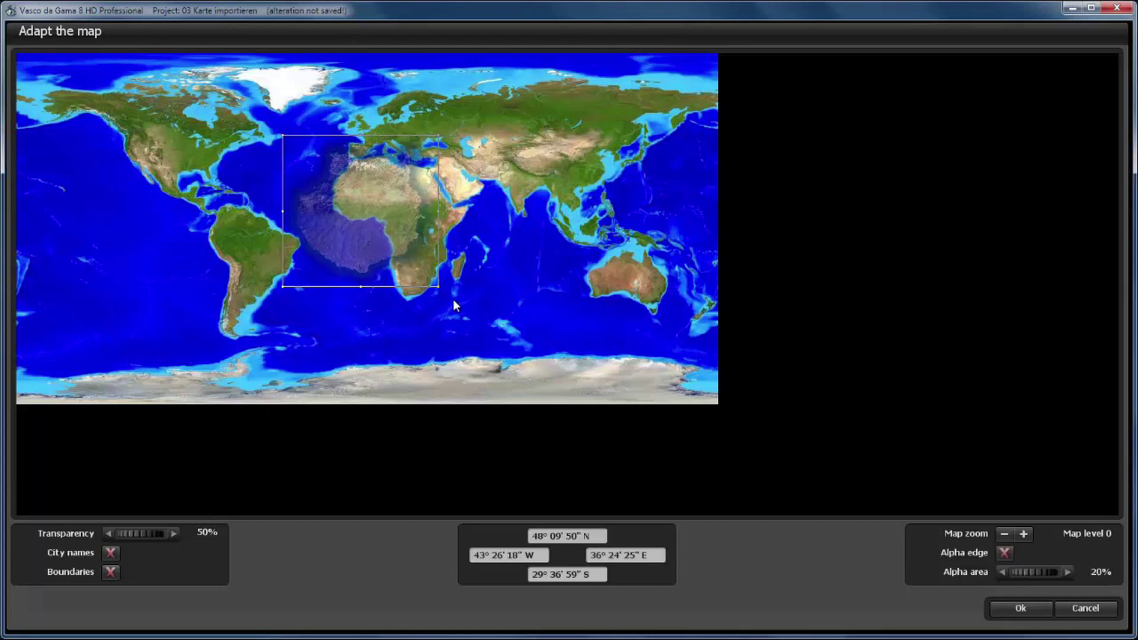
drag(439, 287, 339, 174)
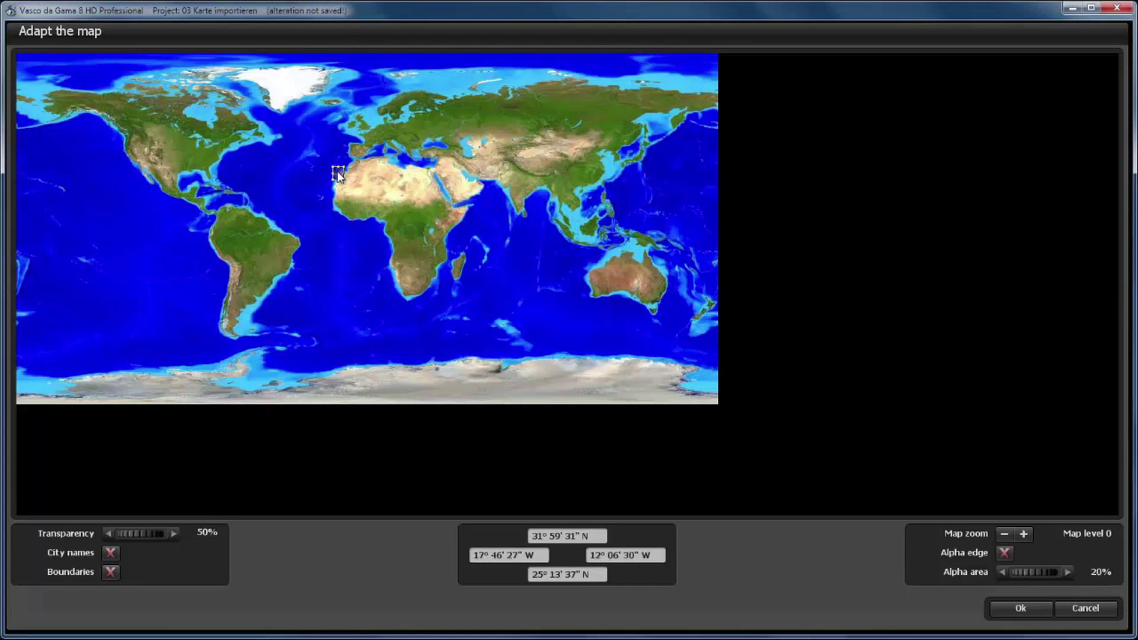
Step: Shrink the overlay onto the island of Gran Canaria, spanning about 28°10' to 27°37' N and 15°54' to 15°20' W
click(1021, 535)
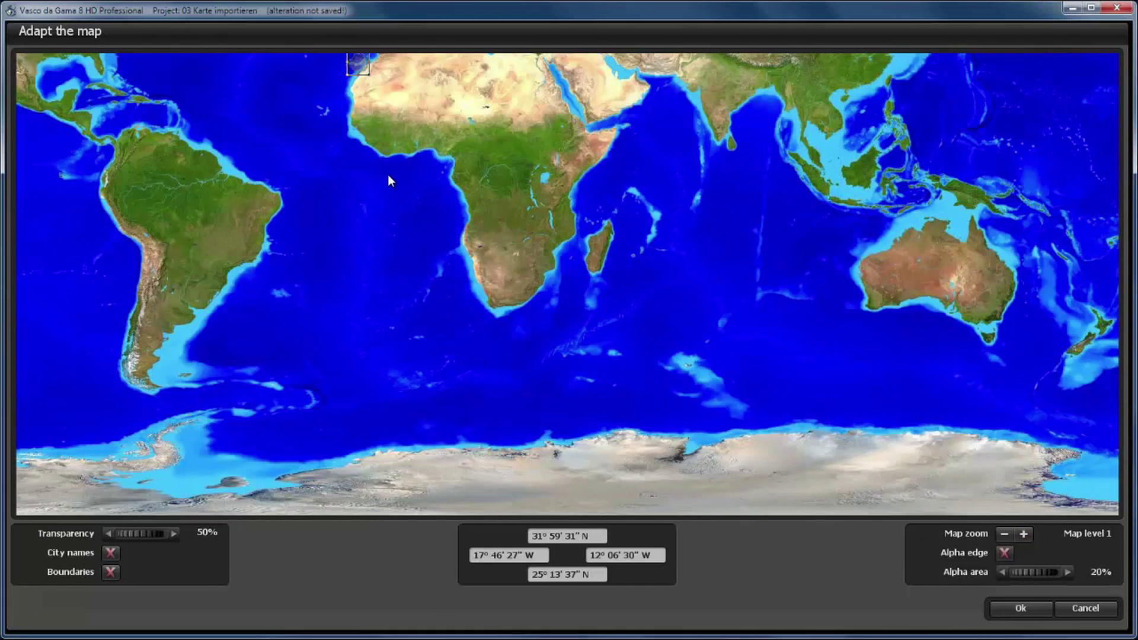
drag(388, 174, 582, 393)
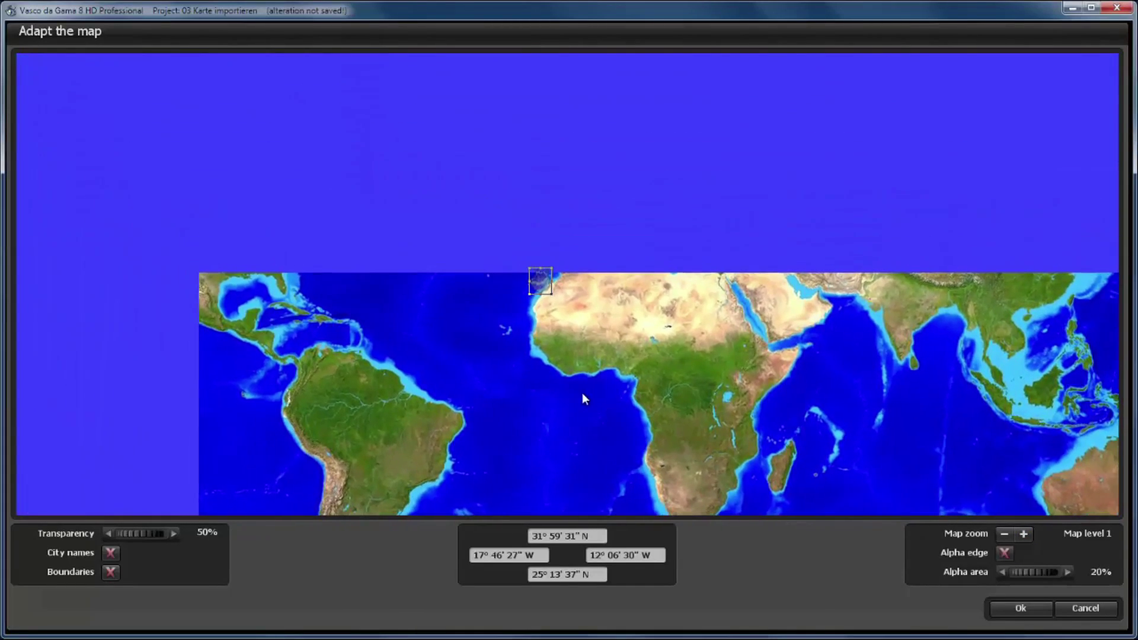
drag(583, 325, 582, 347)
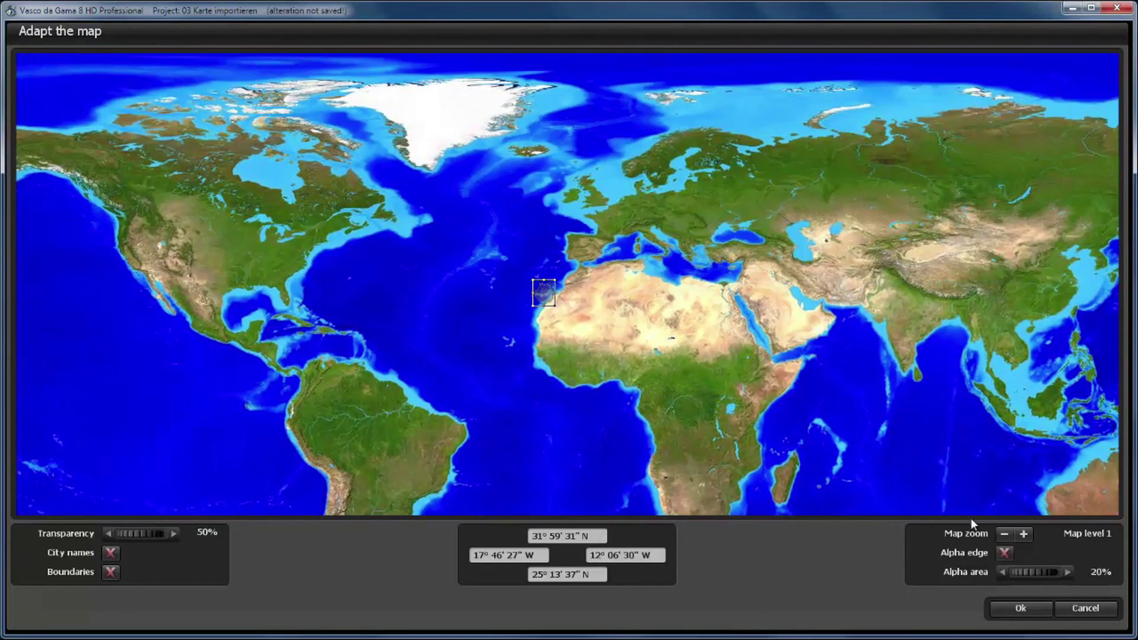
click(1021, 535)
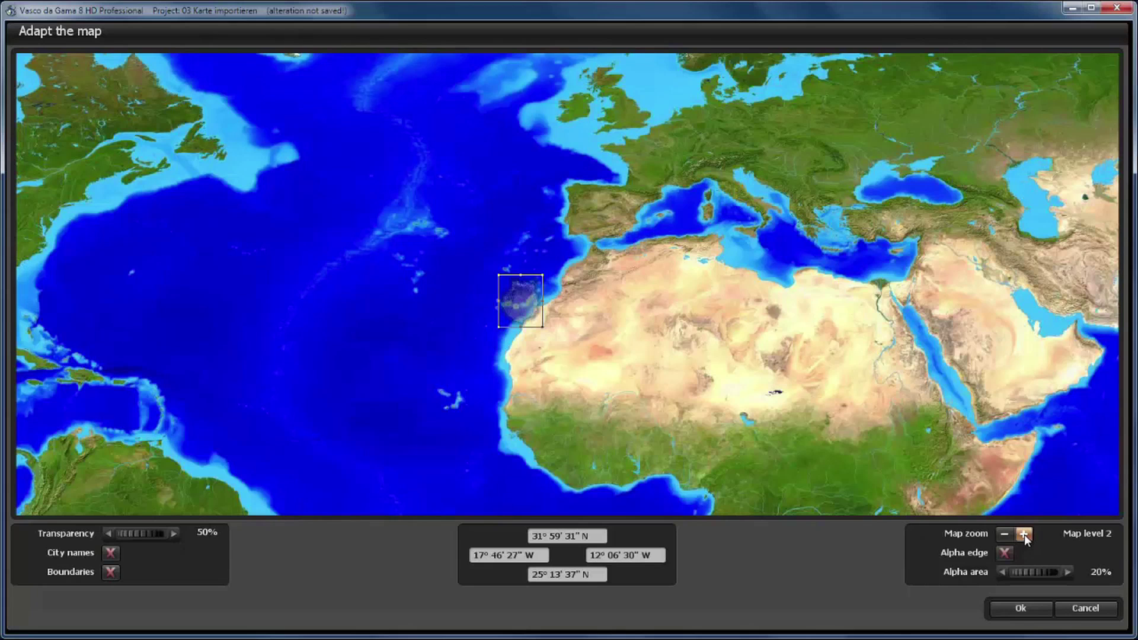
click(1024, 534)
click(1024, 534)
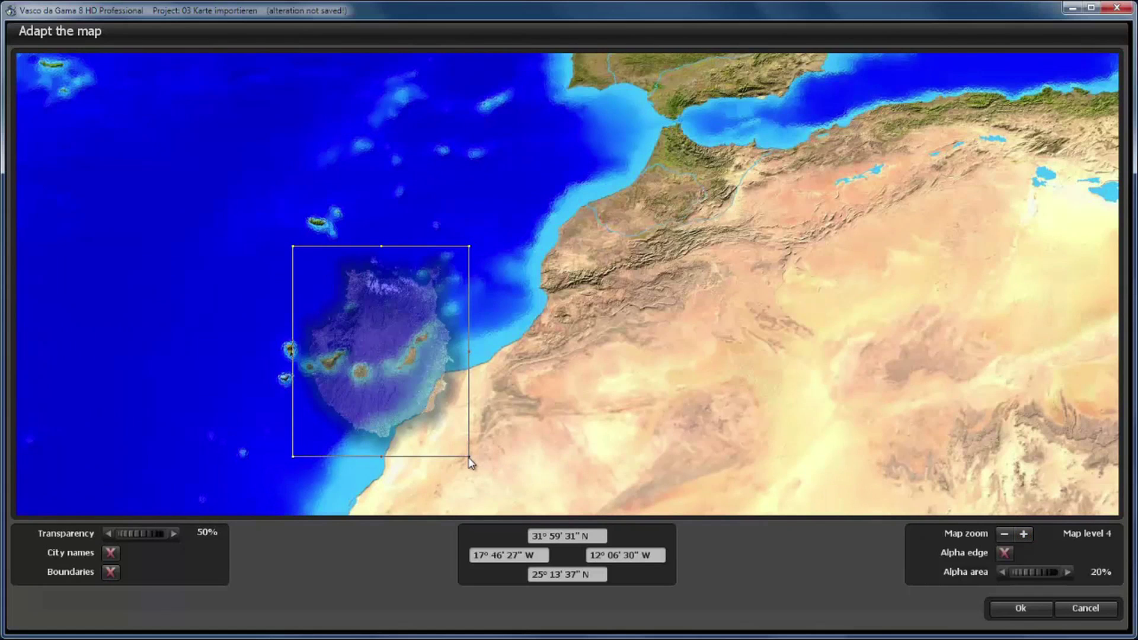
drag(470, 460, 360, 378)
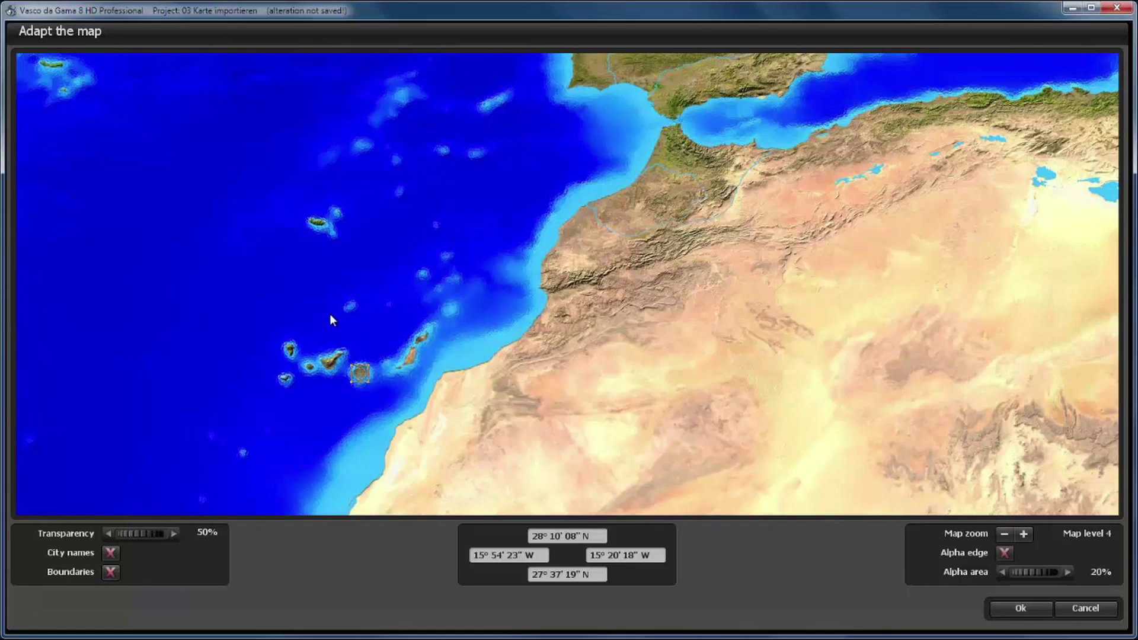
Step: Shift the overlay slightly south-west, to about 28°05' N and 15°59' W at its upper-left corner, and set its transparency to 100%
click(1023, 534)
click(1025, 533)
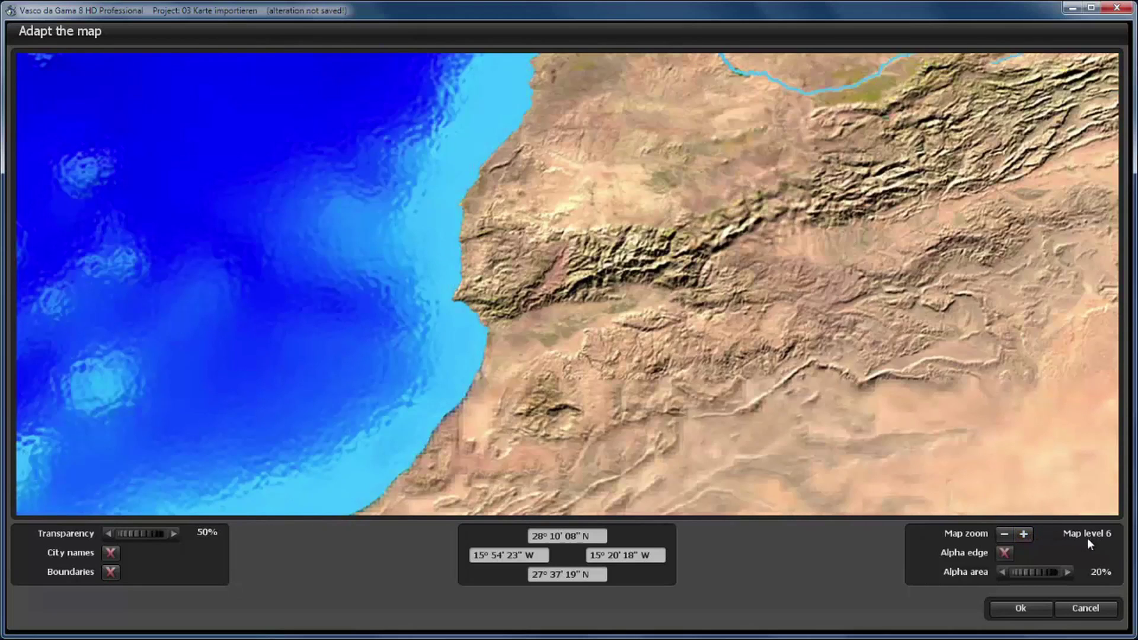
drag(250, 361, 619, 154)
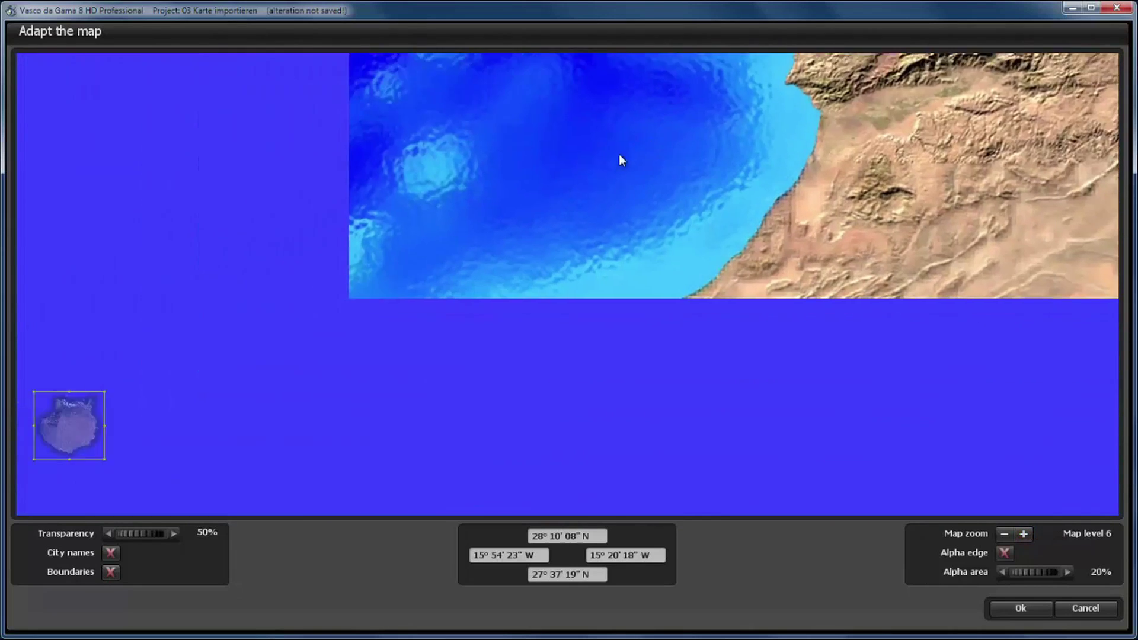
drag(297, 438, 658, 332)
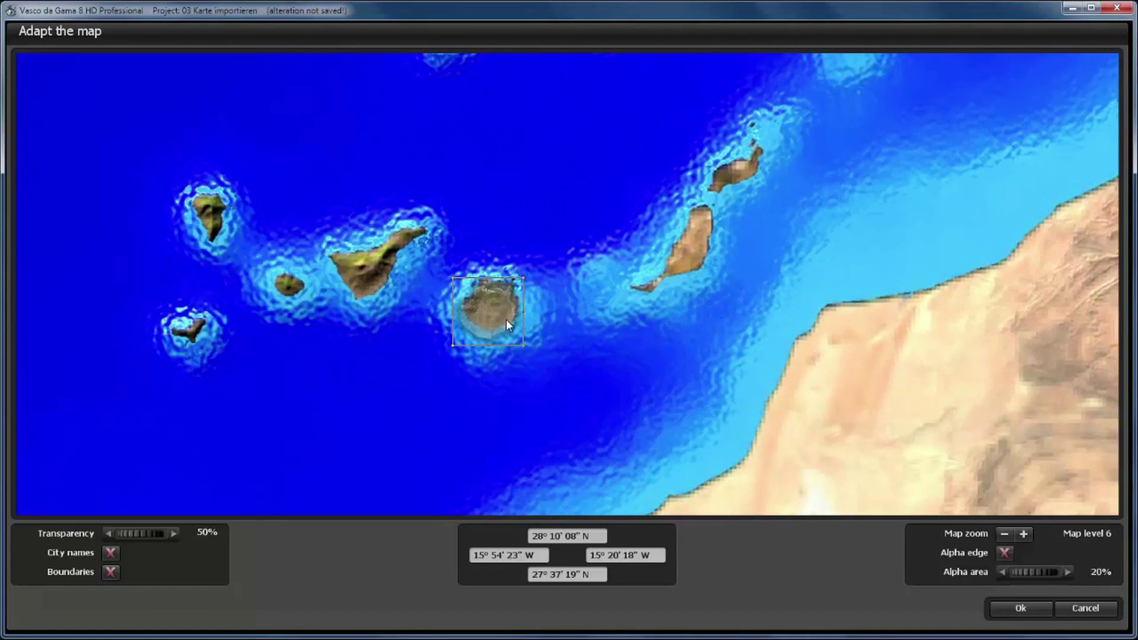
mouse_move(492, 309)
mouse_down()
mouse_move(470, 344)
mouse_move(497, 331)
mouse_move(476, 329)
mouse_move(489, 327)
mouse_move(492, 300)
mouse_move(495, 344)
mouse_move(495, 304)
mouse_move(481, 320)
mouse_up()
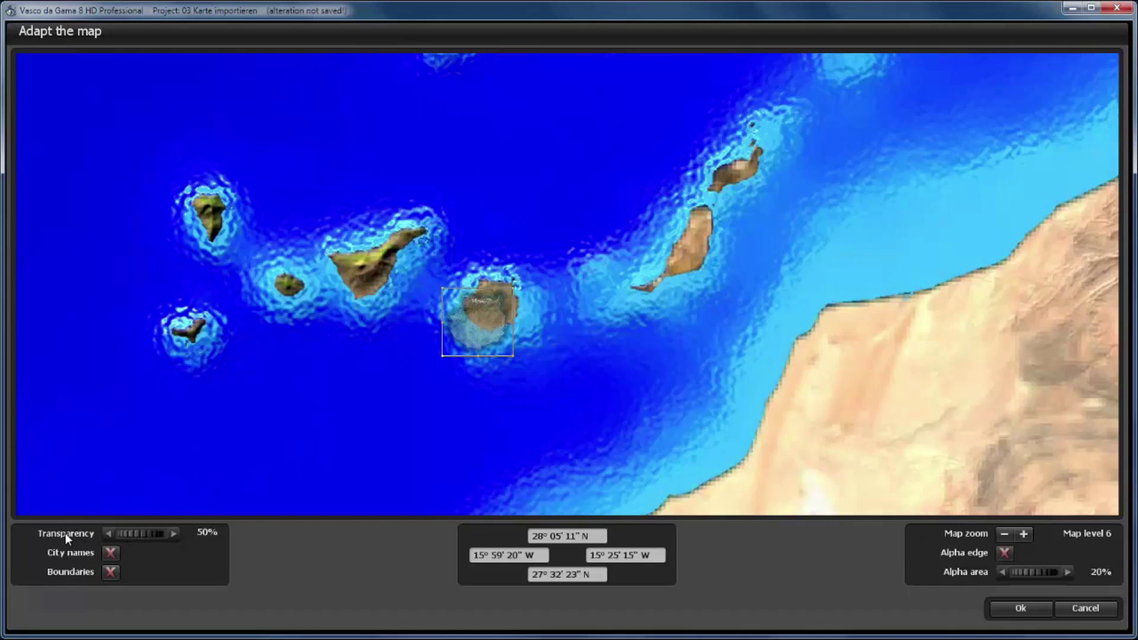
click(127, 532)
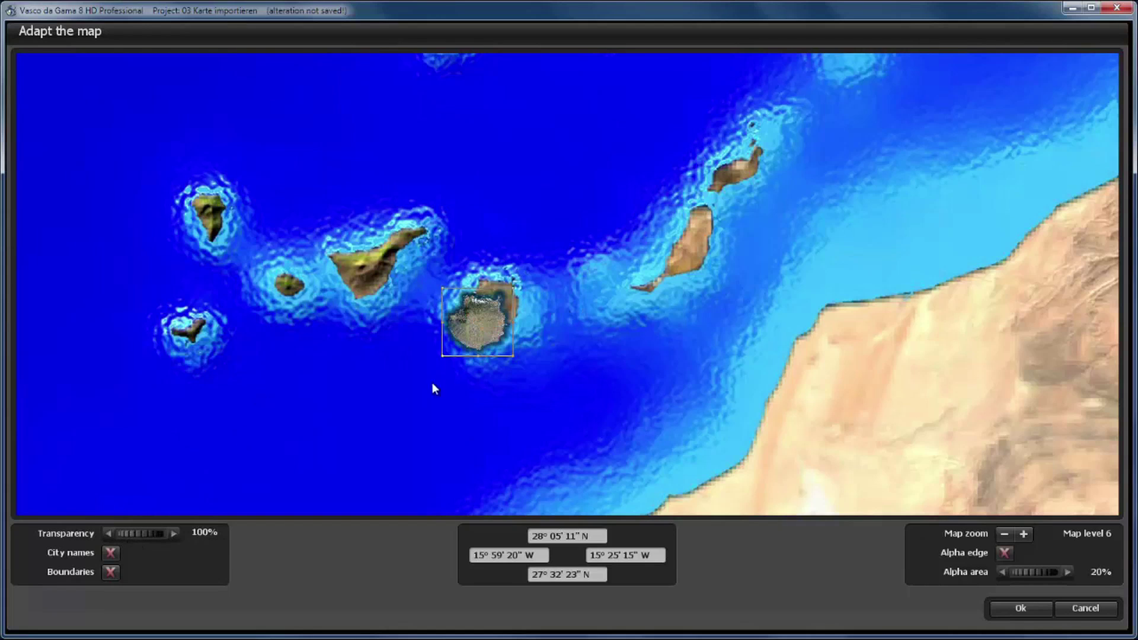
Step: Fit the overlay onto Gran Canaria at about 28°12' to 27°41' N and 15°52' to 15°20' W, and select Gran Canaria as additional map 1
drag(464, 328, 485, 316)
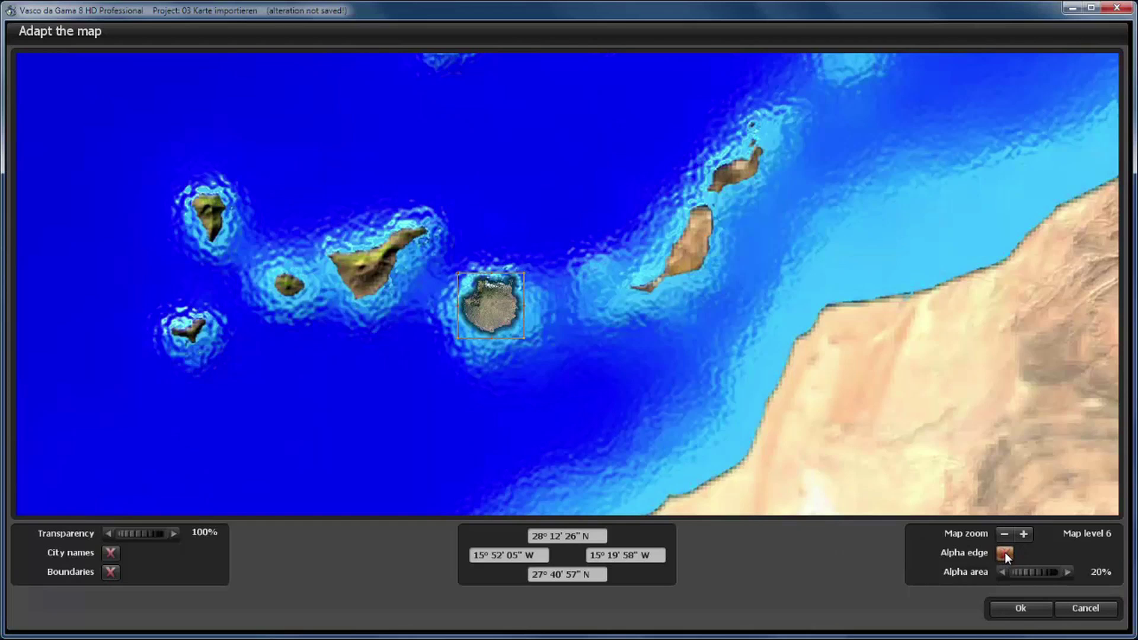
click(1015, 604)
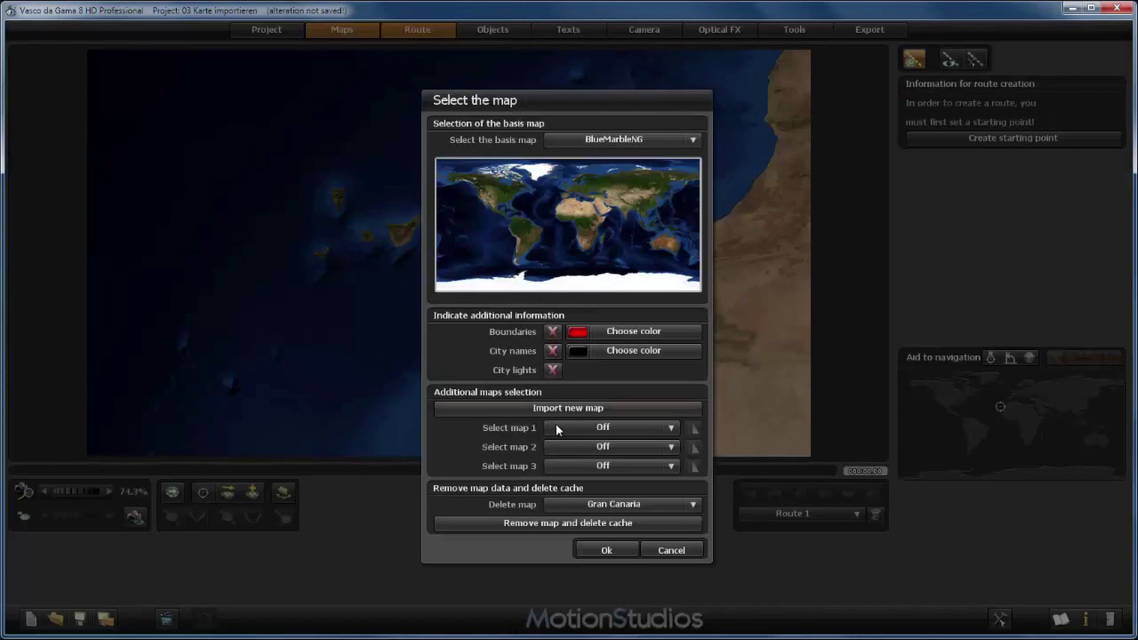
click(557, 426)
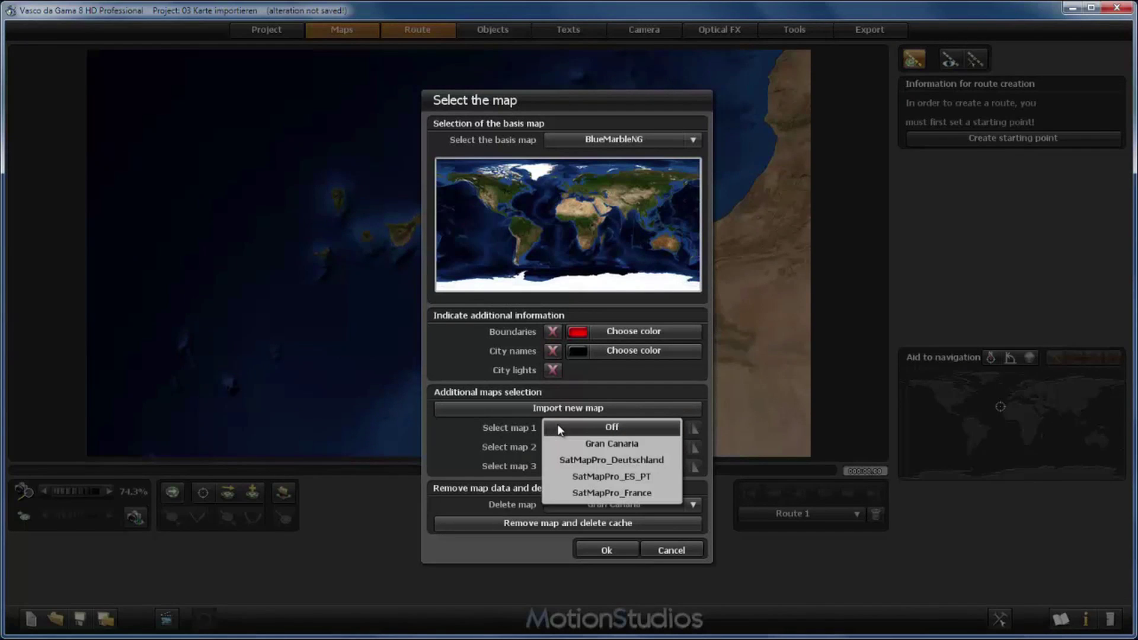
click(590, 444)
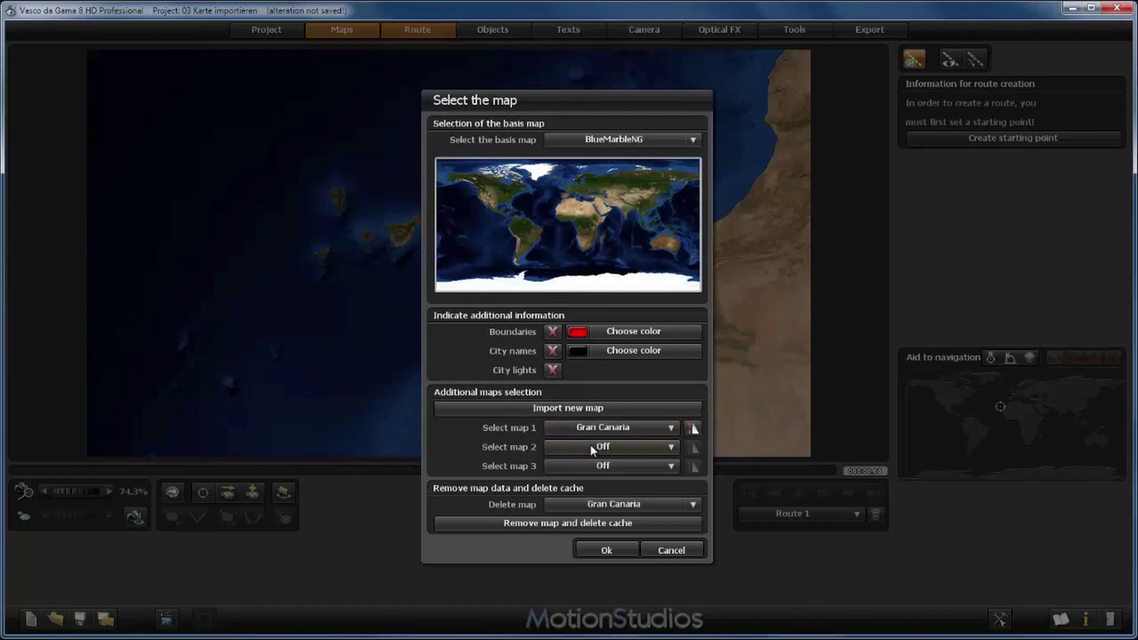
click(613, 550)
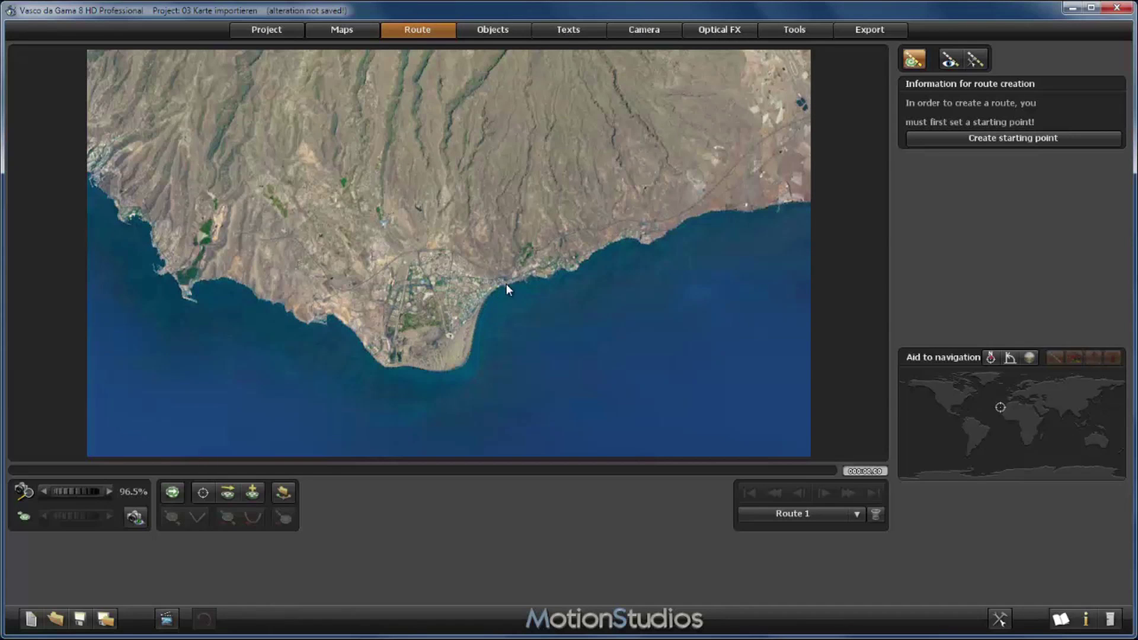
Step: Examine the imported Gran Canaria map along its coast, and check how it fits among the surrounding islands at wider zoom levels
drag(613, 227, 488, 300)
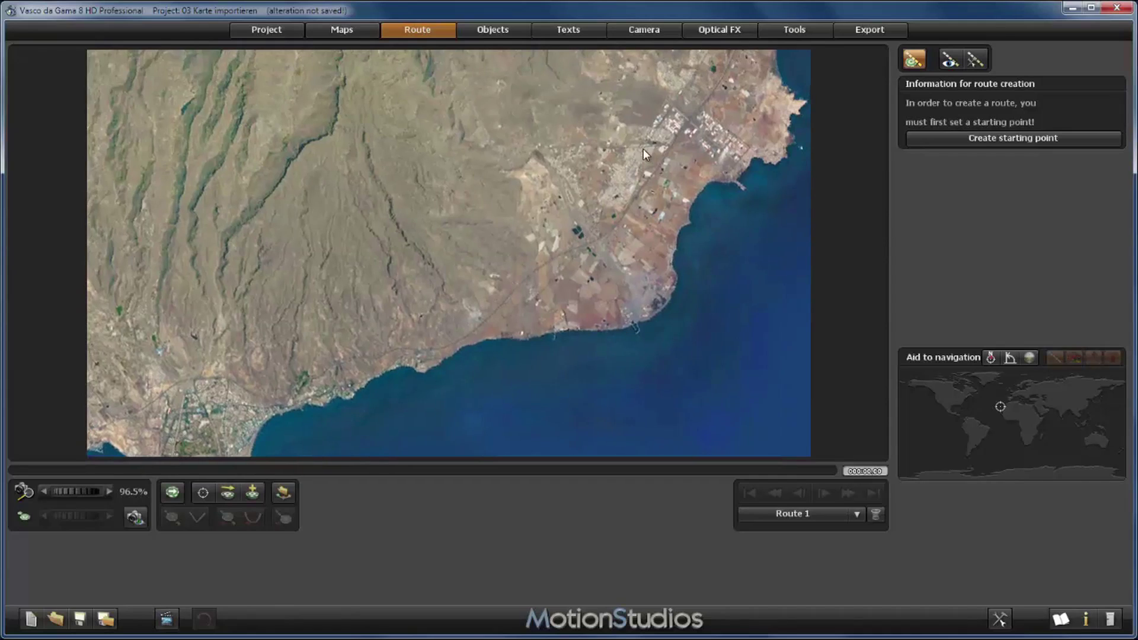
drag(630, 200, 544, 349)
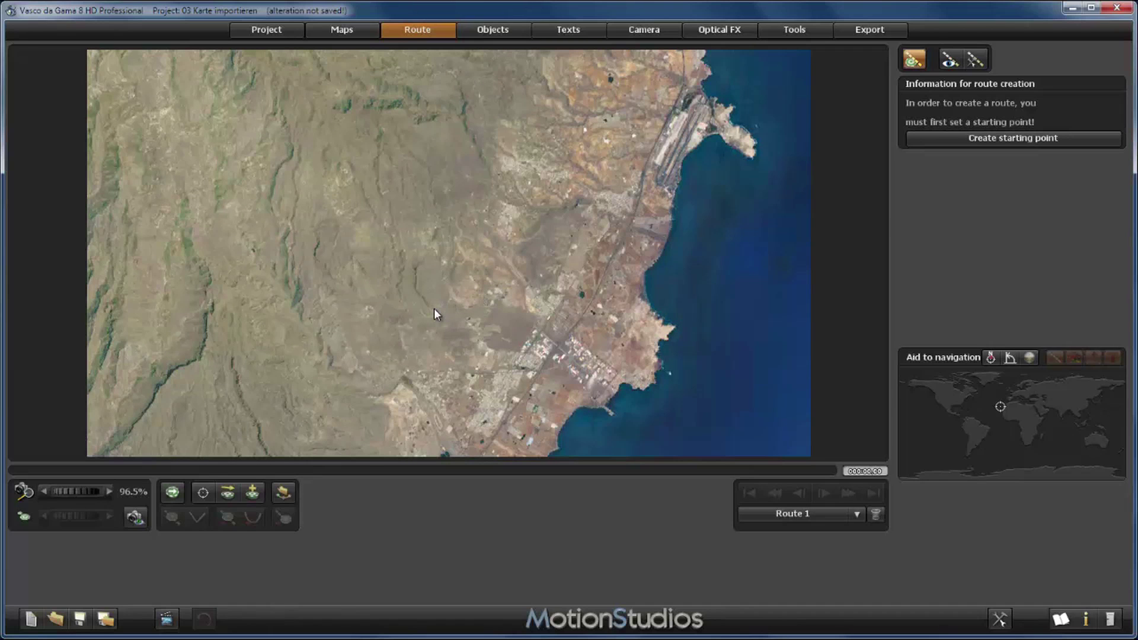
scroll(434, 305, down, 5)
scroll(429, 298, down, 3)
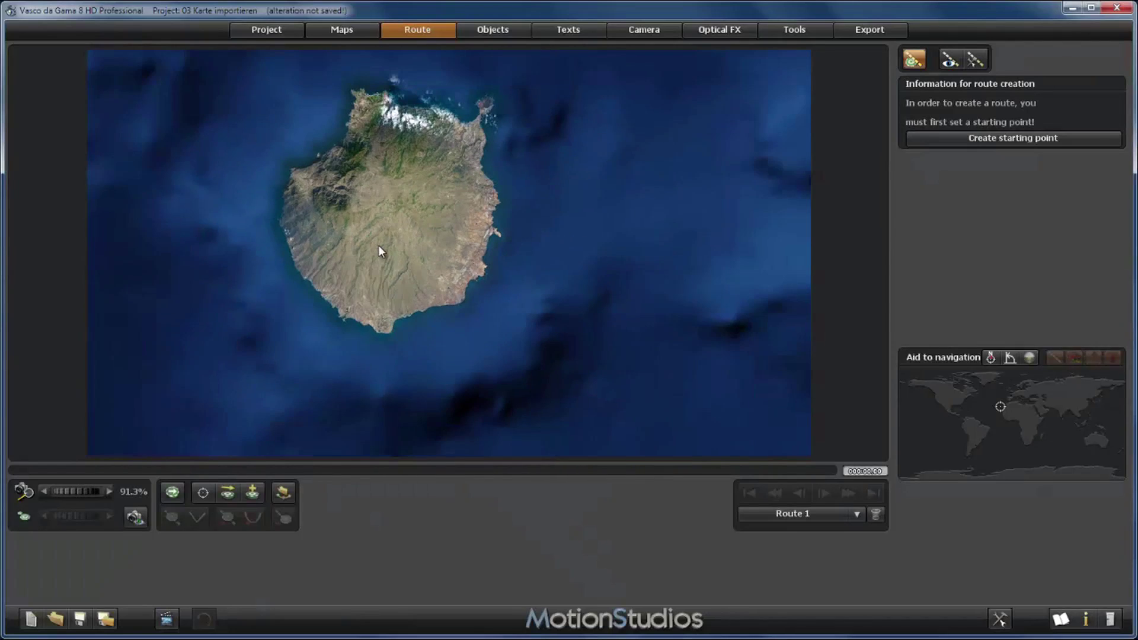
scroll(378, 243, down, 3)
scroll(389, 248, down, 4)
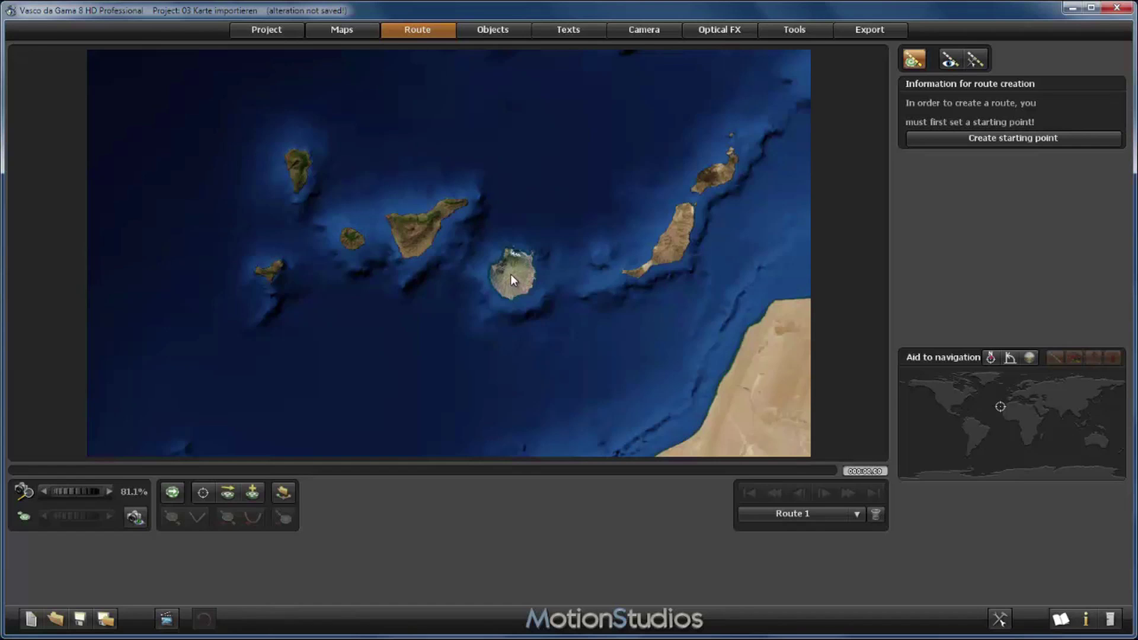
scroll(510, 274, down, 5)
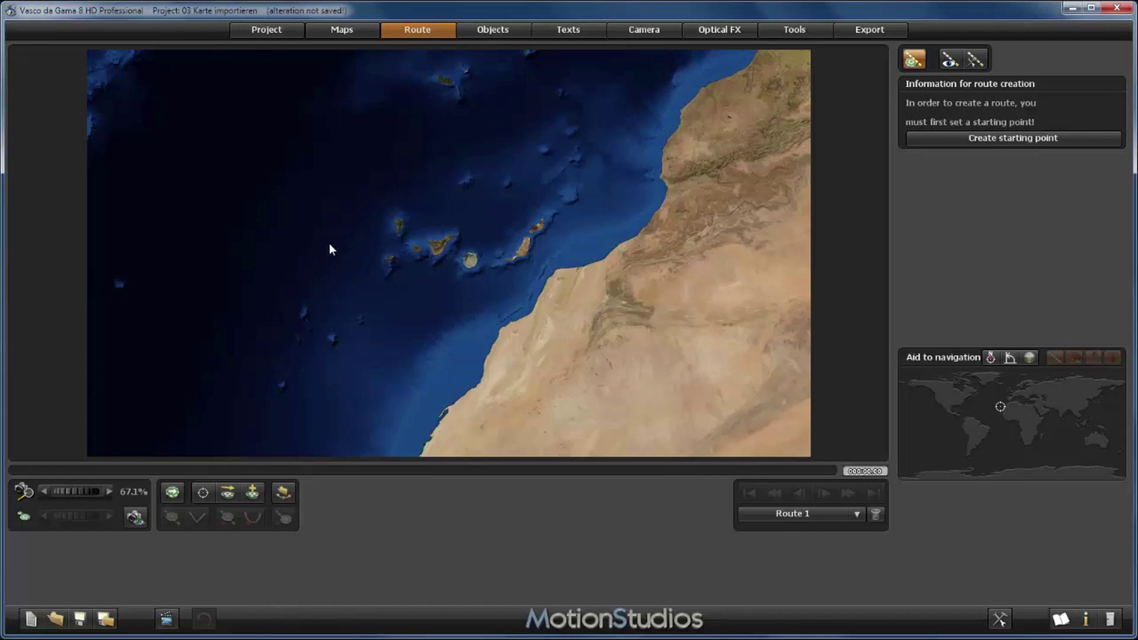
drag(321, 240, 429, 287)
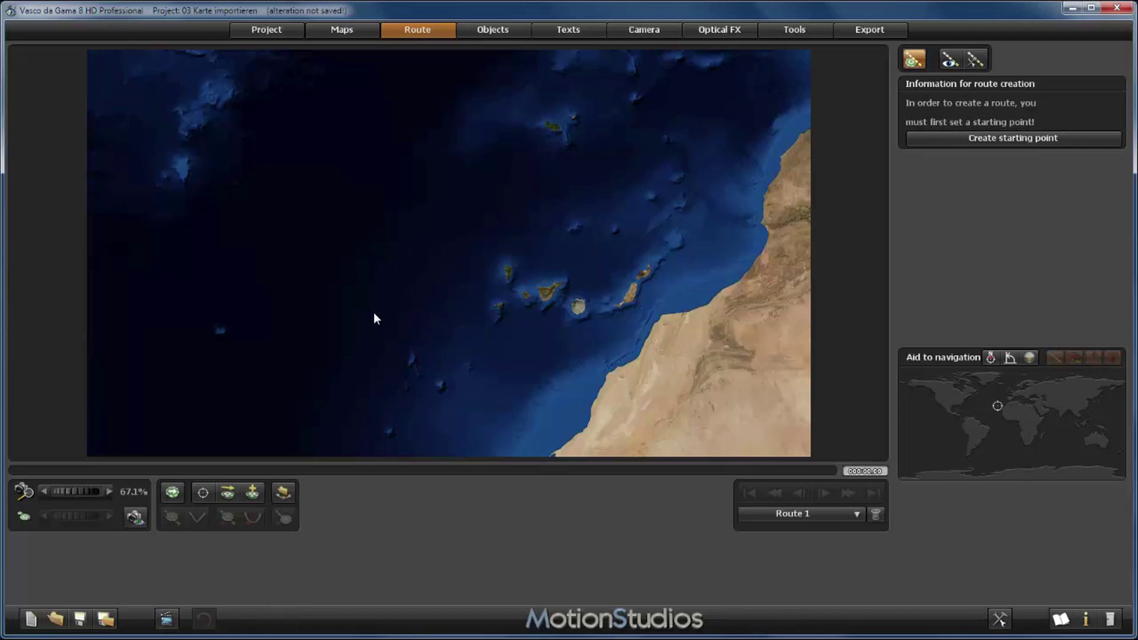
Step: Remove the Gran Canaria additional map and delete its cache from the hard drive
click(350, 32)
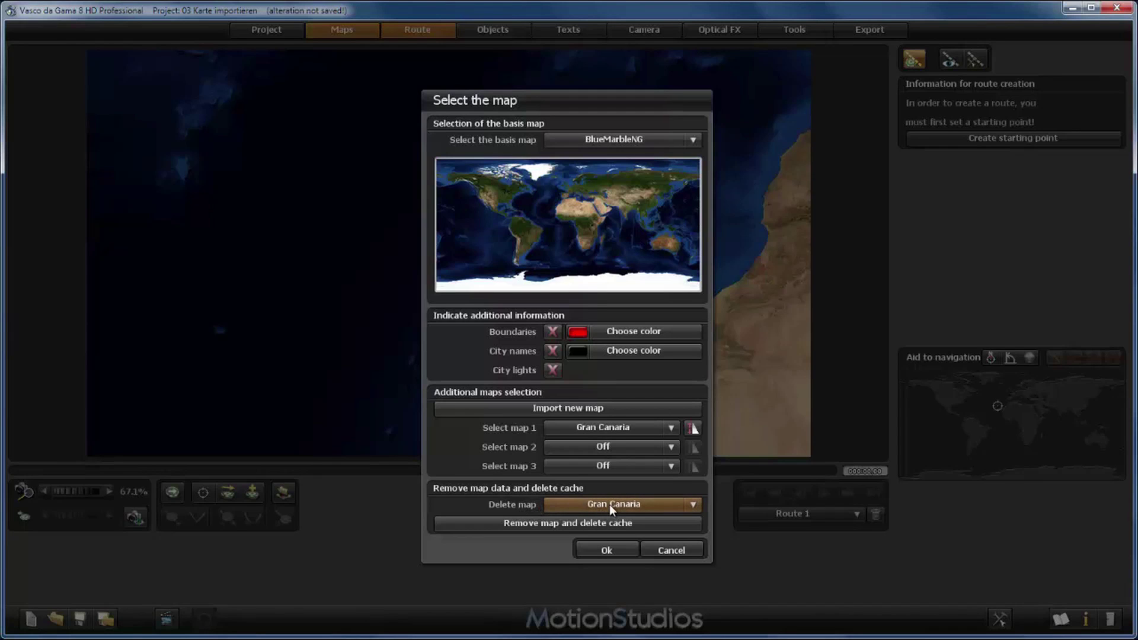
click(546, 522)
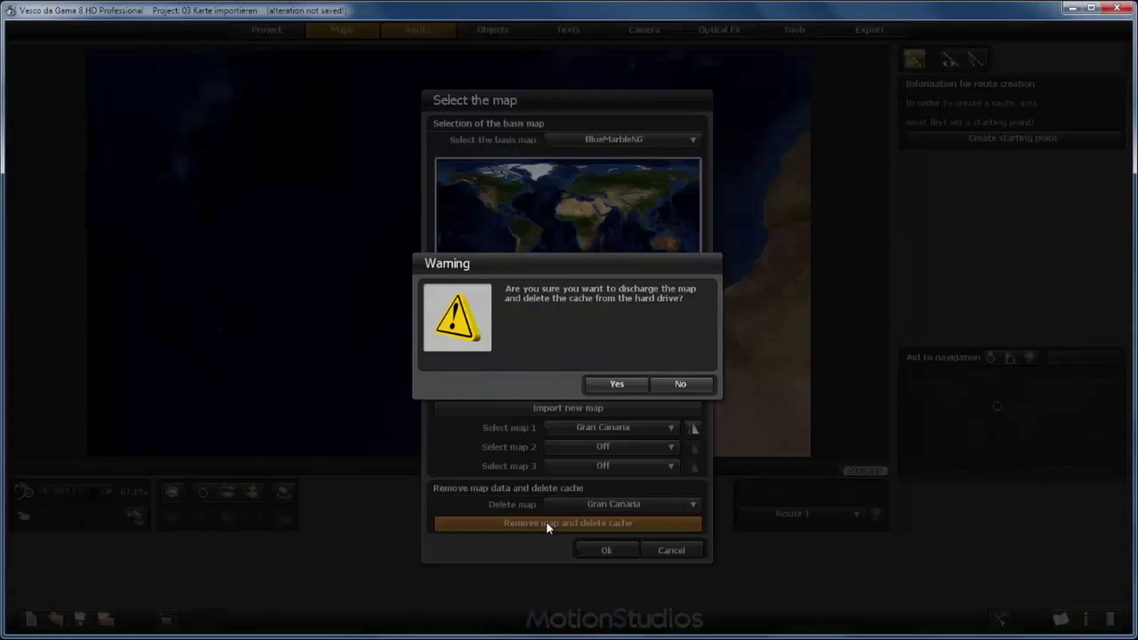
click(624, 388)
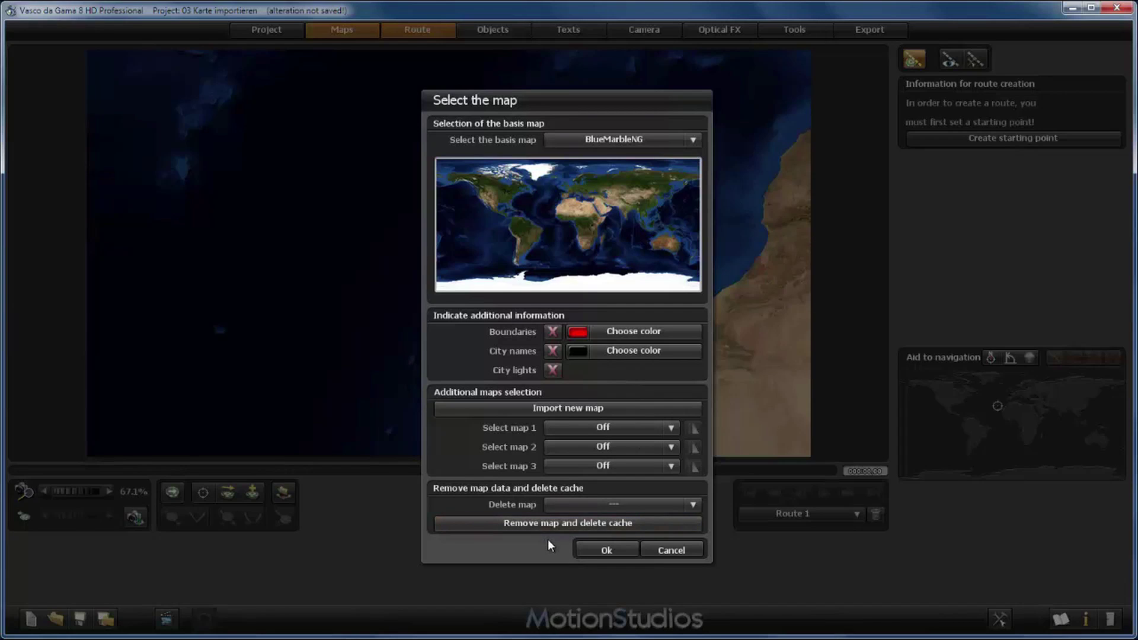
Step: Import GC.png as an additional map named GC, accepting the default placement from 45° N to 45° S and about 47° W to 47° E
click(580, 409)
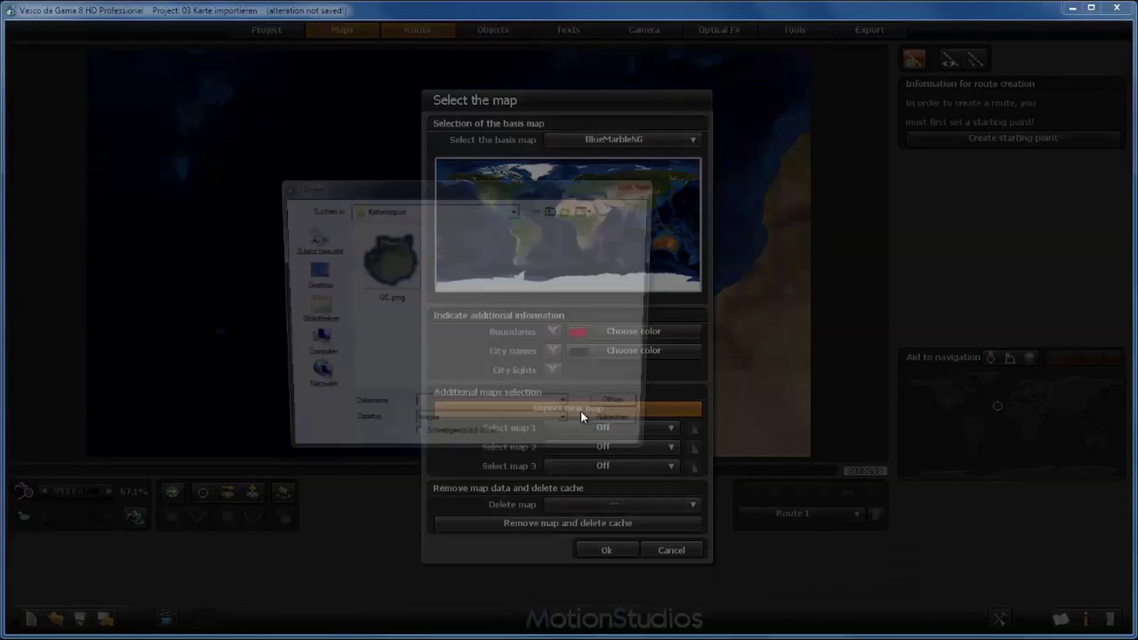
double_click(395, 262)
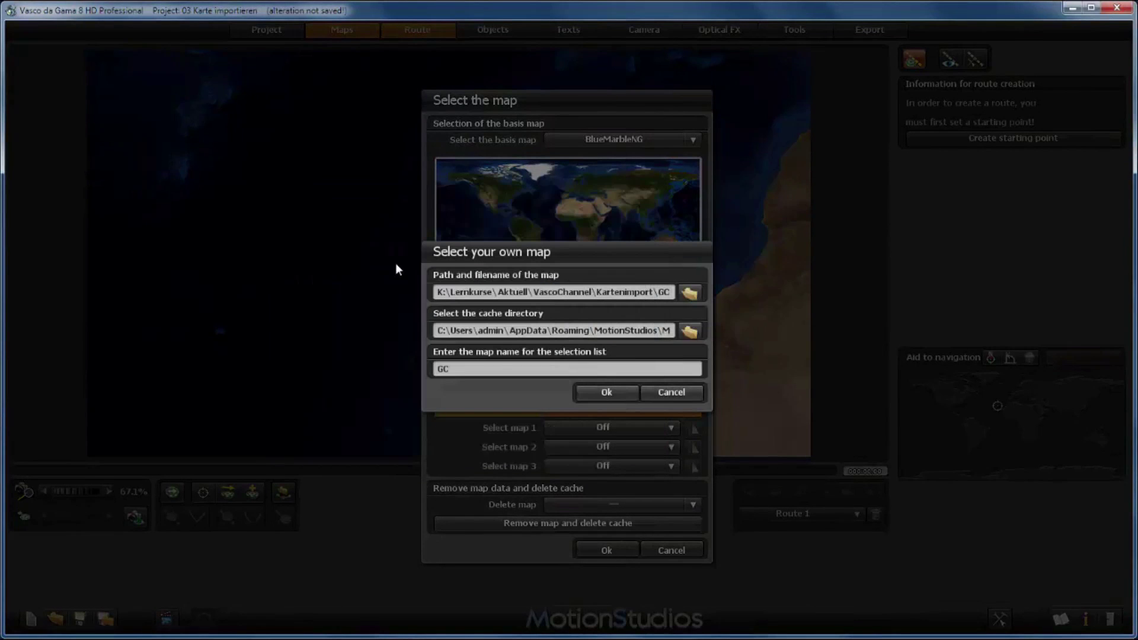
click(621, 390)
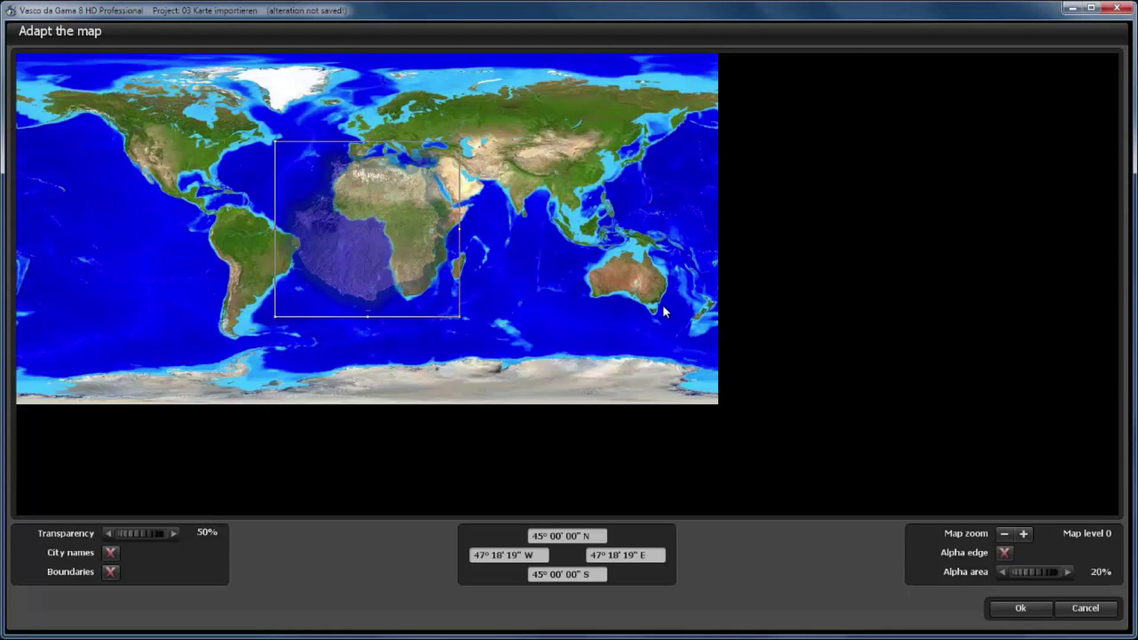
click(1030, 607)
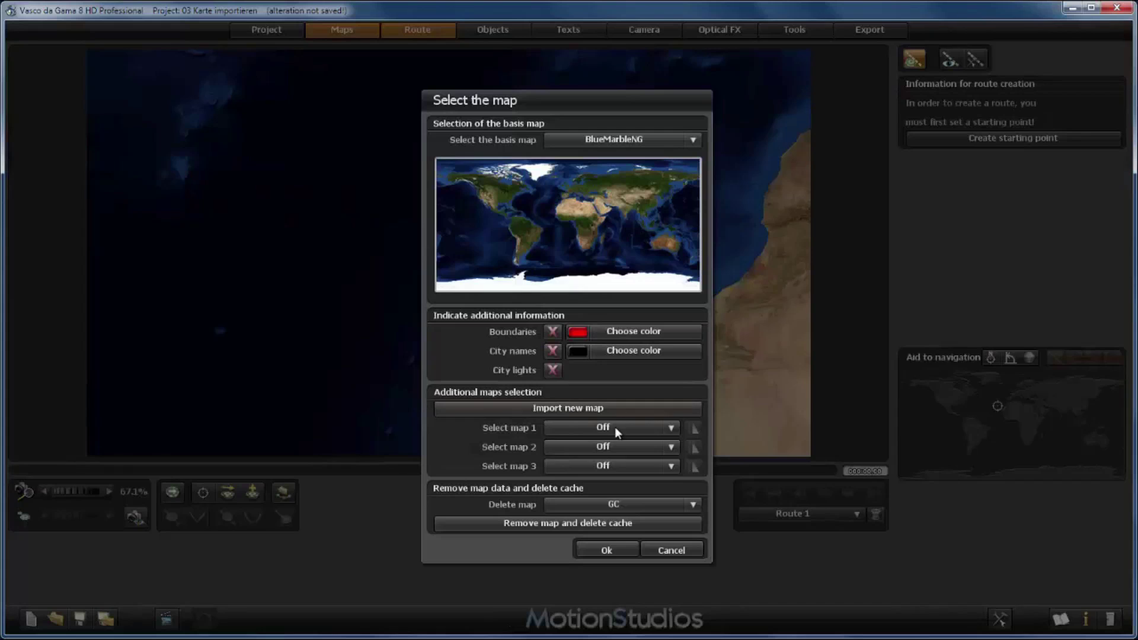
Step: Select GC as additional map 1 and apply the map selection
click(614, 426)
click(614, 444)
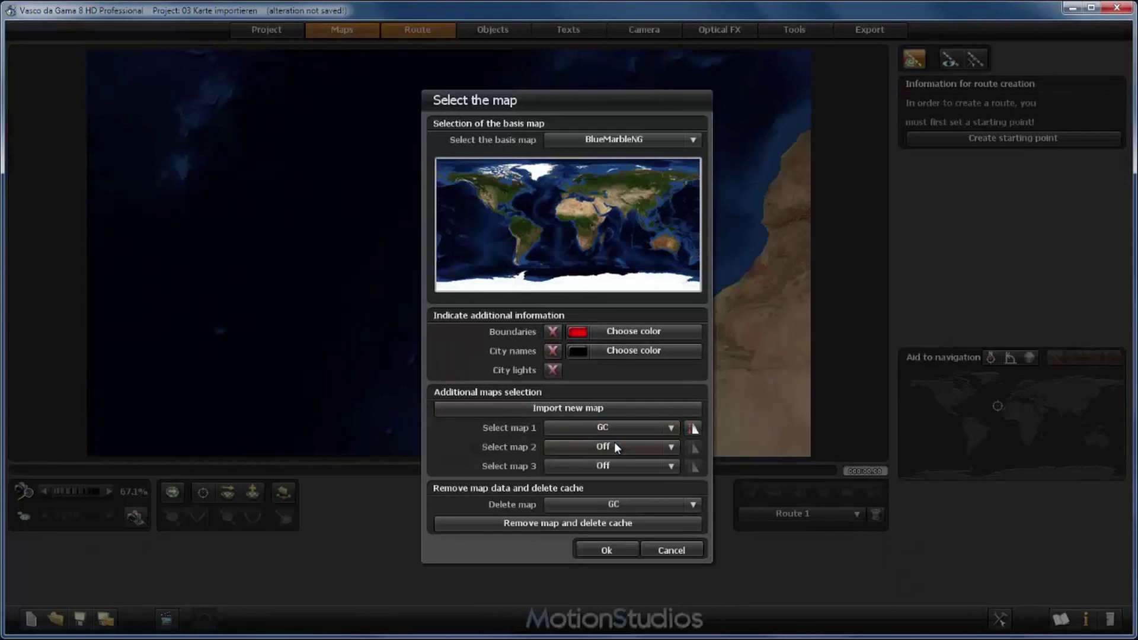
click(614, 549)
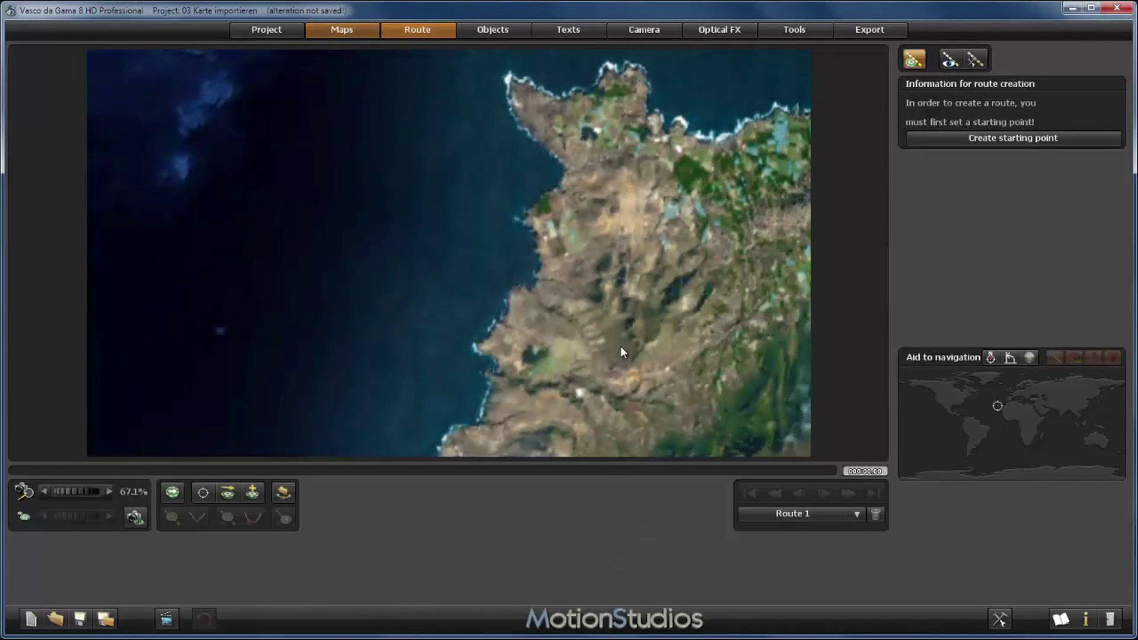
Step: Examine the oversized GC map on the globe, from the full Earth view down to the island's southern coast
scroll(621, 352, down, 5)
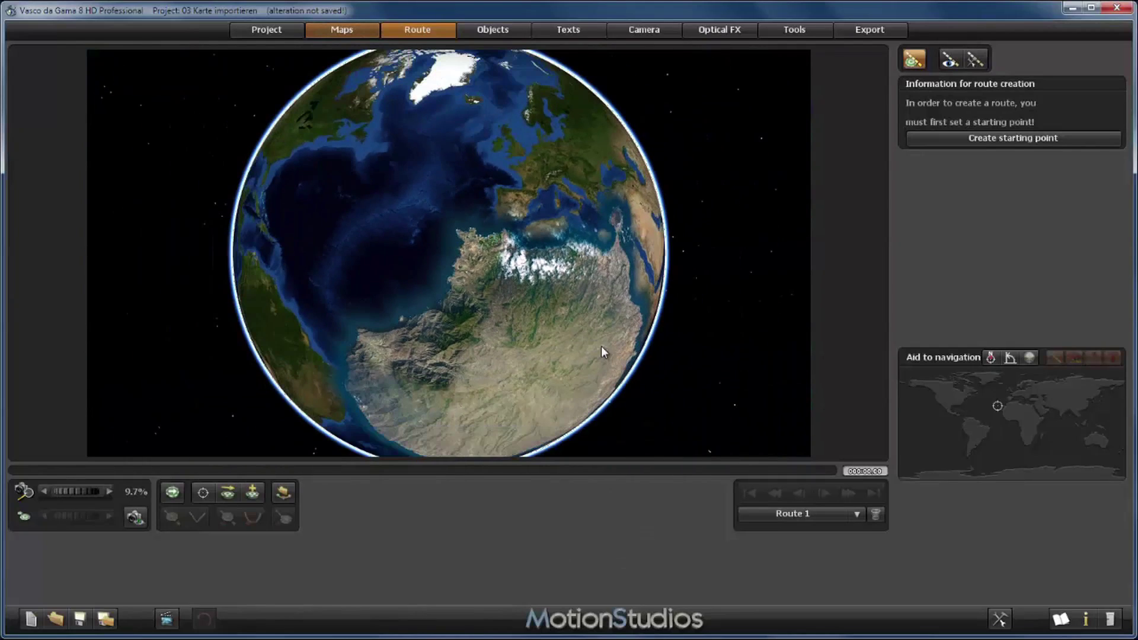
scroll(519, 344, down, 4)
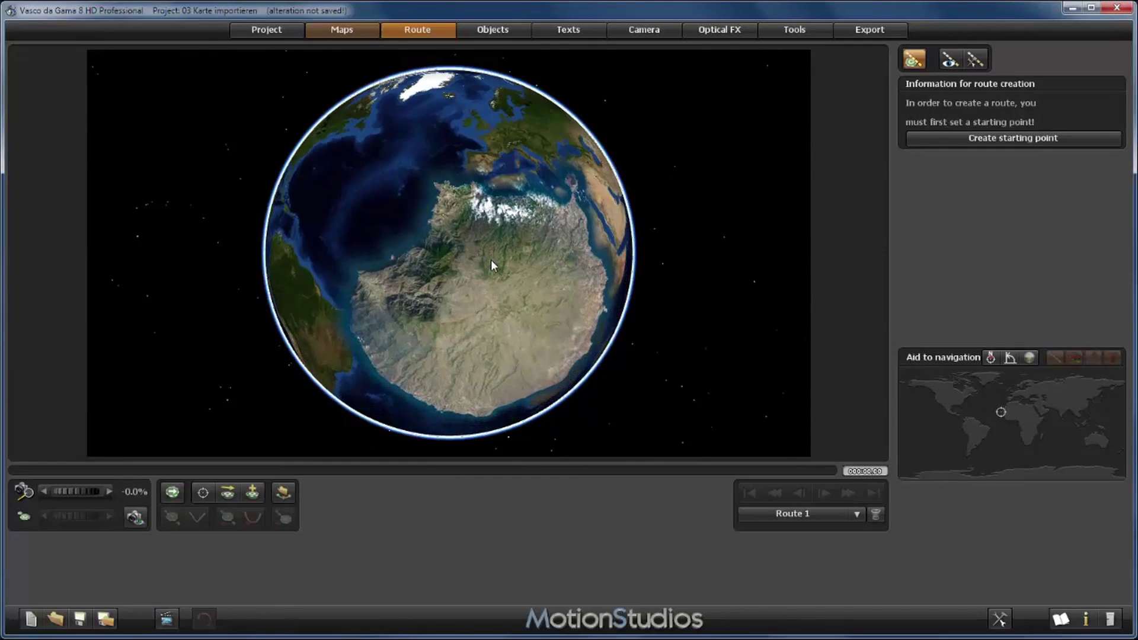
mouse_move(492, 265)
mouse_down()
mouse_move(456, 231)
mouse_move(443, 235)
mouse_up()
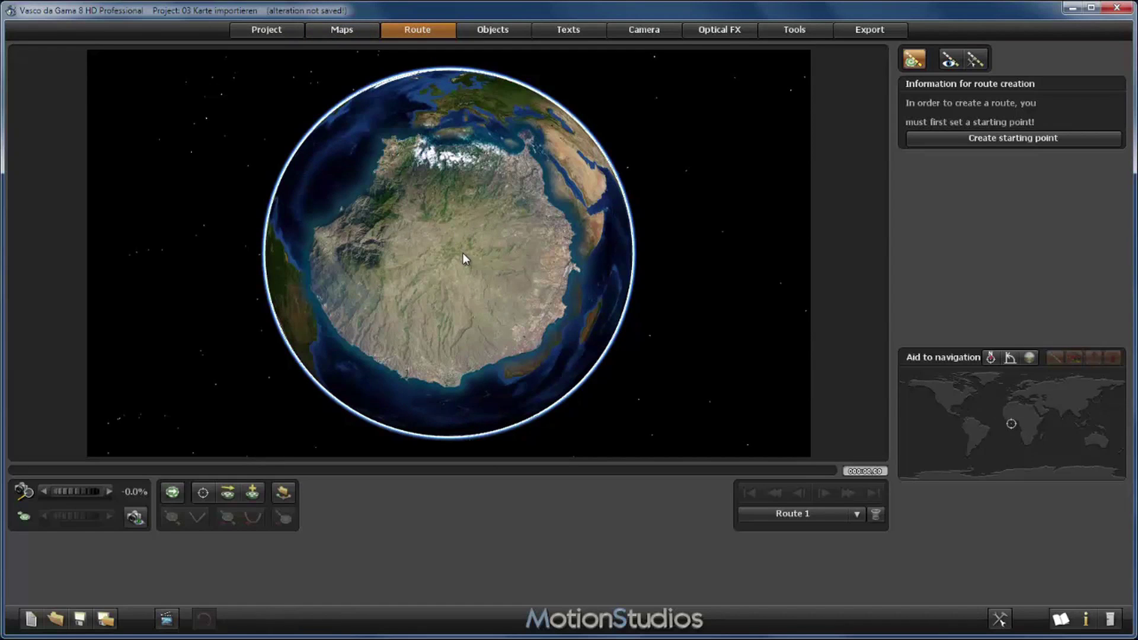
drag(463, 254, 445, 283)
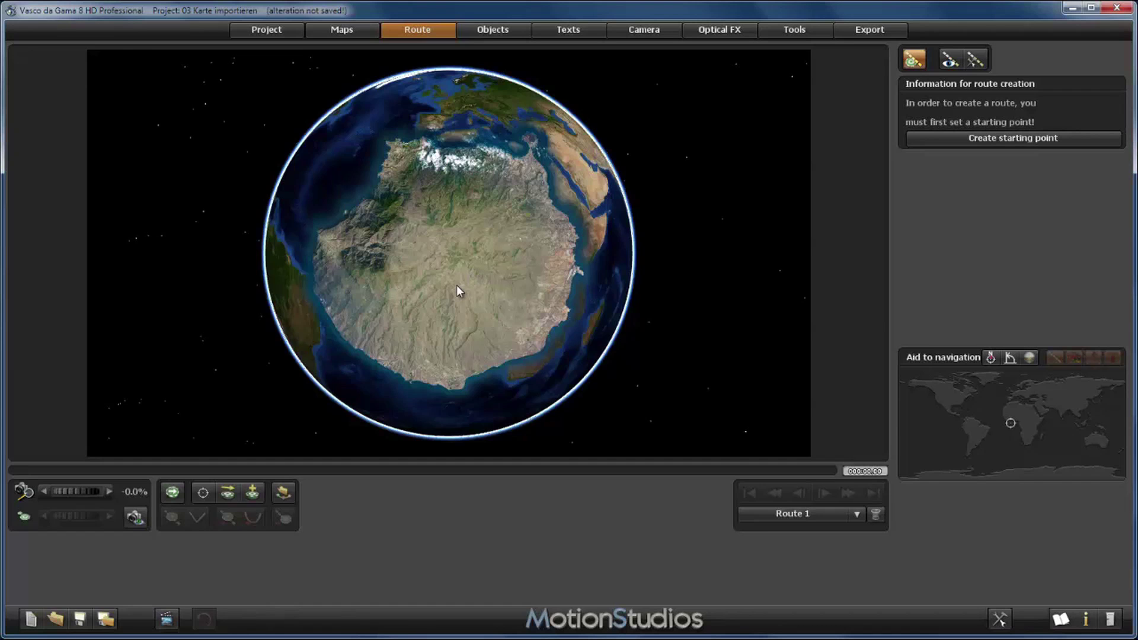
scroll(456, 291, up, 5)
drag(460, 269, 465, 153)
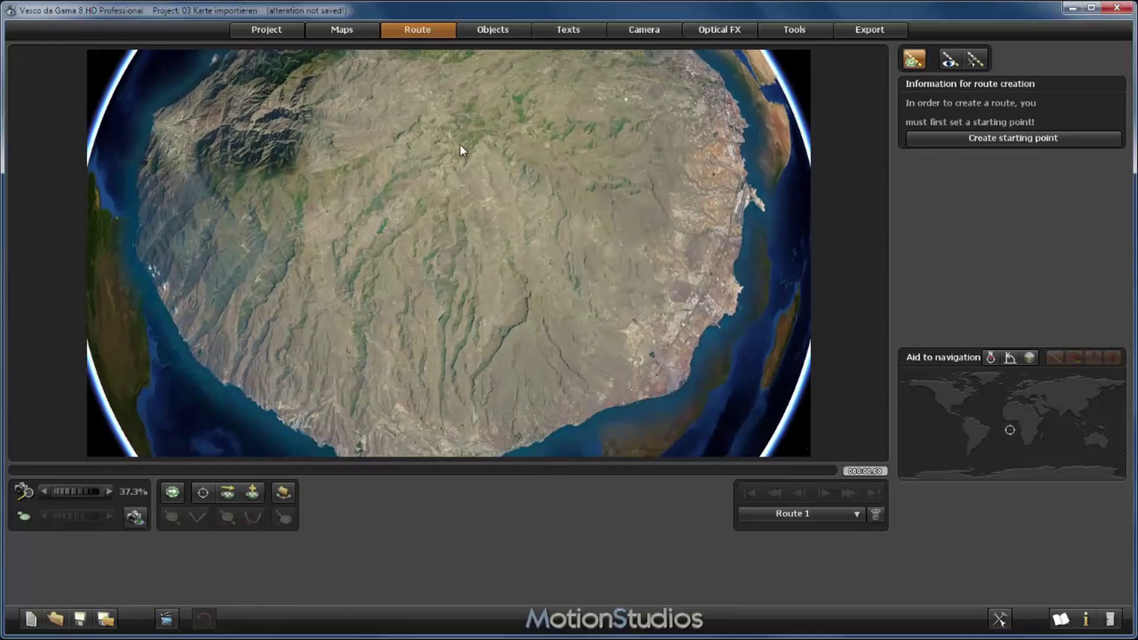
drag(457, 336, 470, 272)
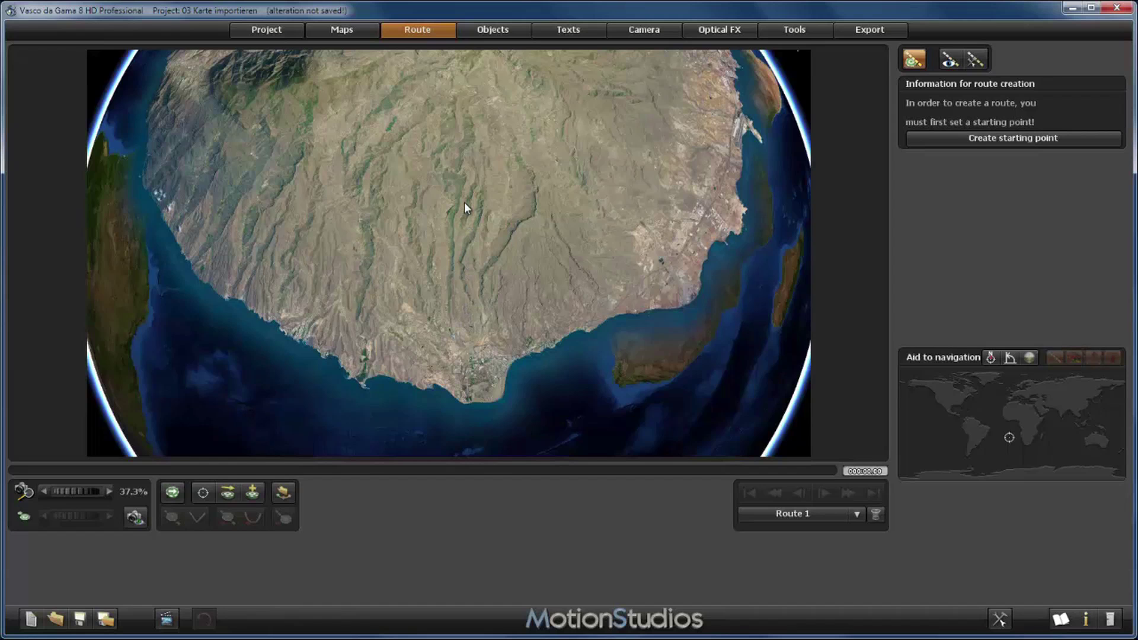
scroll(464, 205, up, 3)
scroll(487, 287, down, 10)
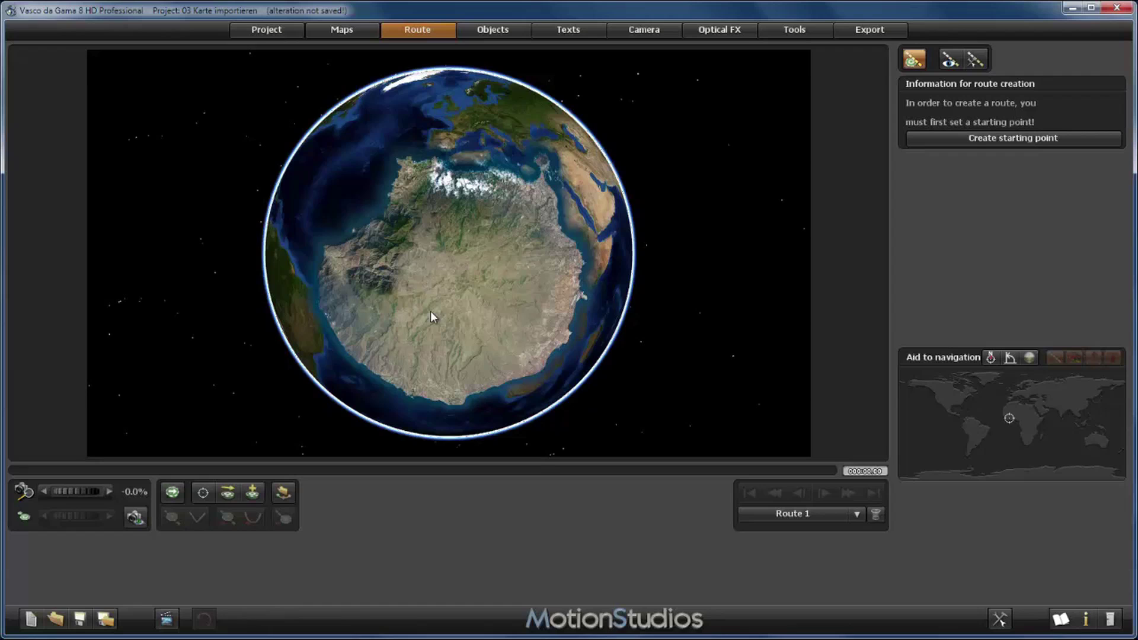
Step: Remove the GC additional map and delete its cache from the hard drive
click(355, 27)
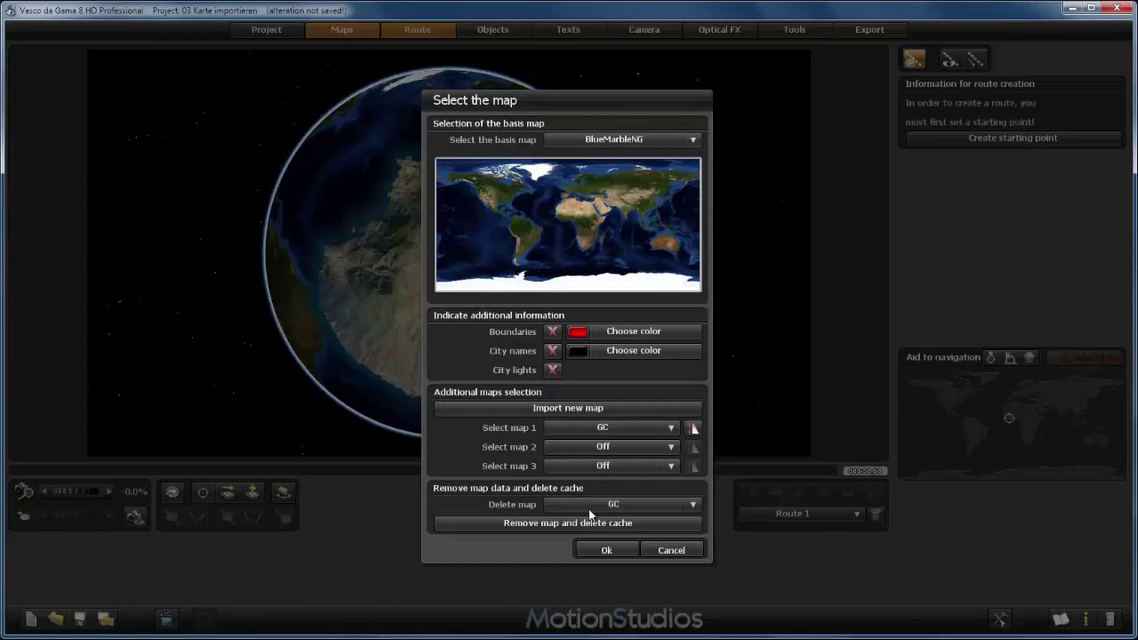
click(581, 522)
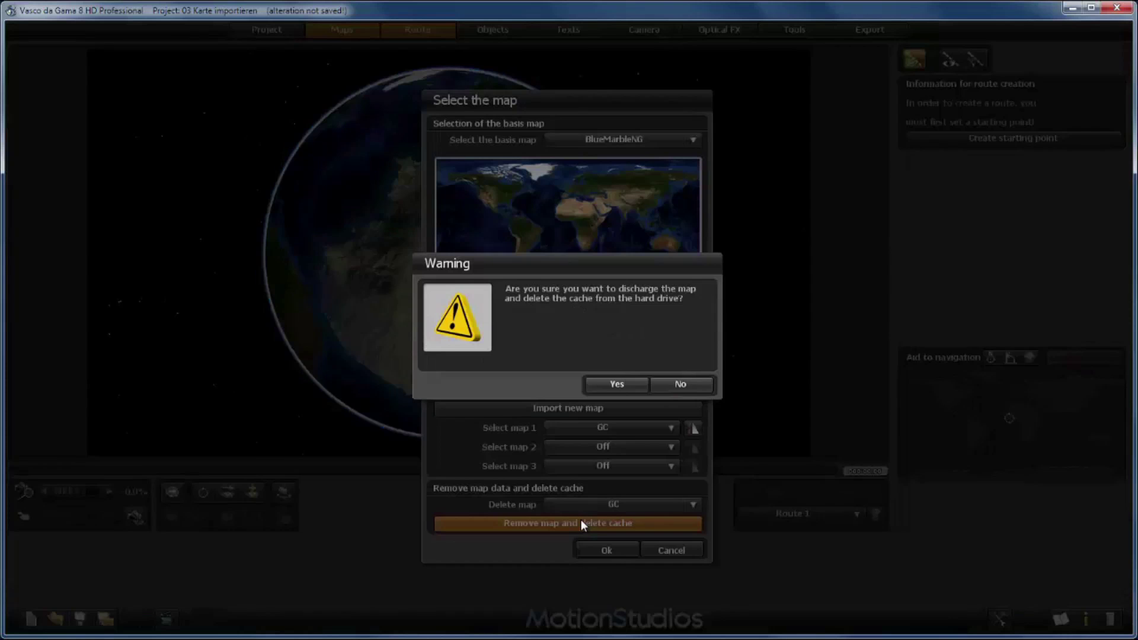
click(614, 383)
Step: Import GC.png again as a new additional map with the name GC for the selection list
click(577, 408)
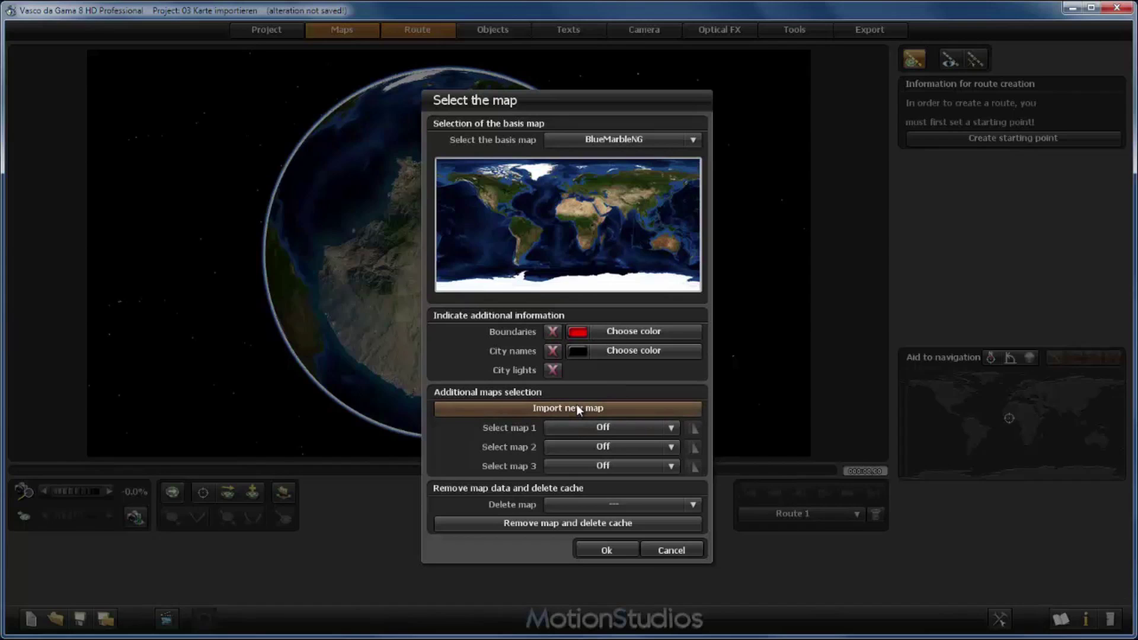
click(394, 258)
double_click(394, 255)
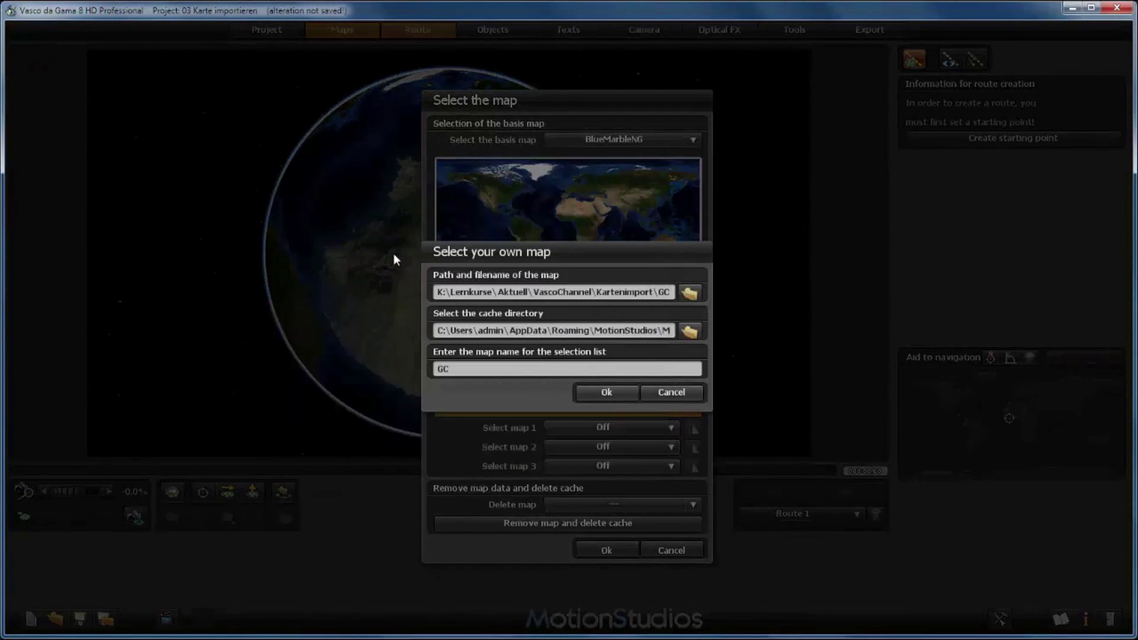
click(604, 393)
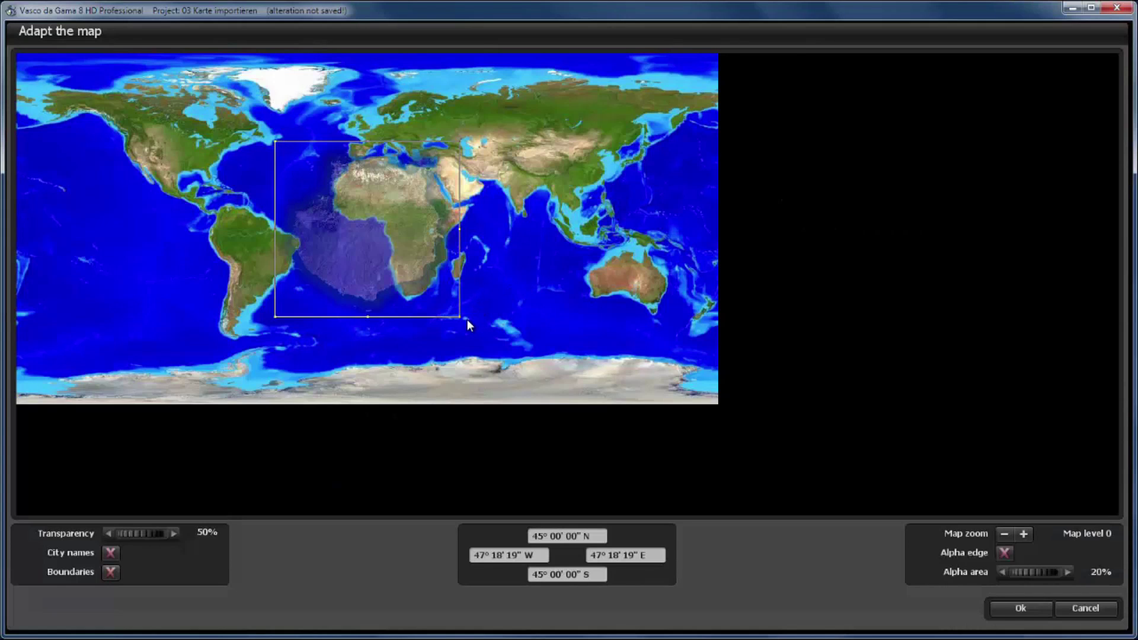
Step: Shrink the GC overlay and move it into the South Atlantic, spanning about 6°20' to 15°03' S and 18°08' to 8°57' W
drag(460, 315, 308, 186)
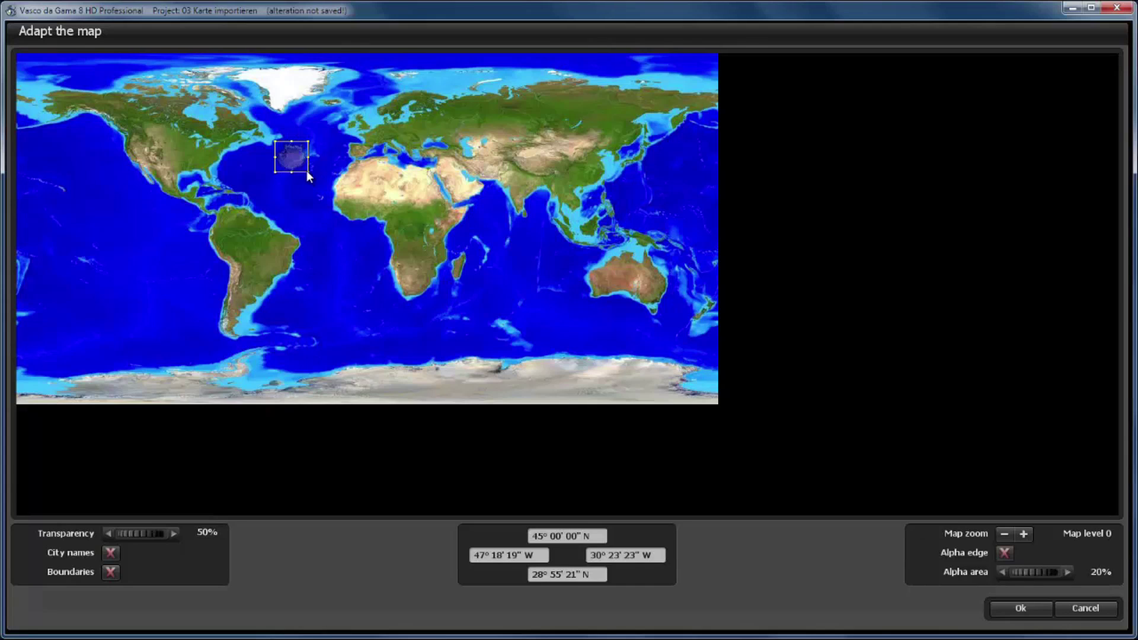
drag(307, 170, 342, 246)
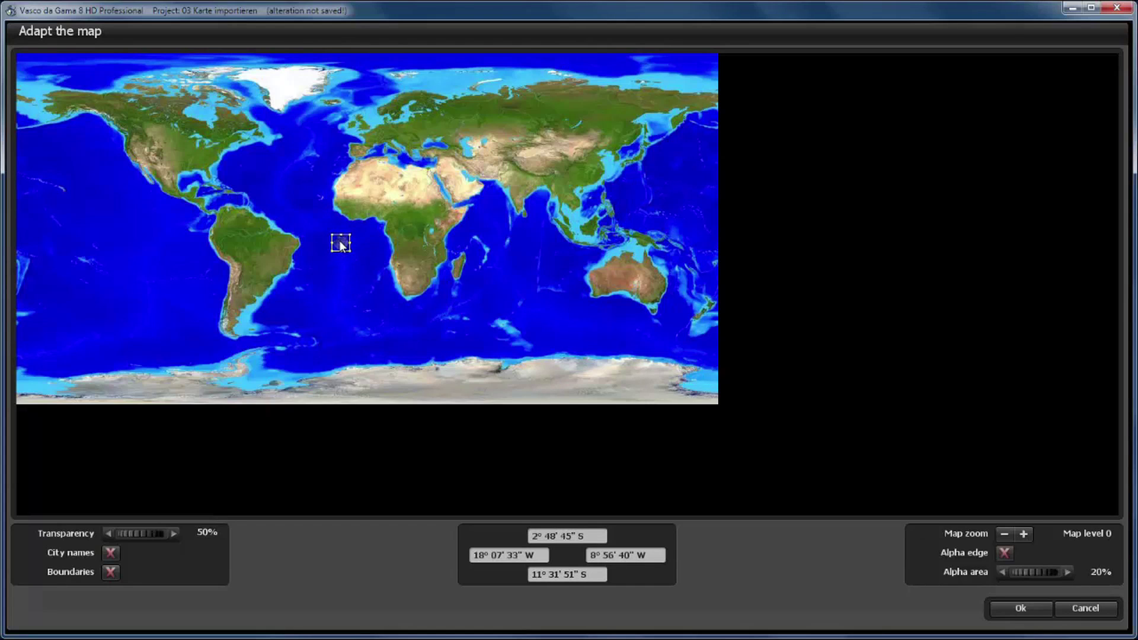
drag(341, 244, 342, 253)
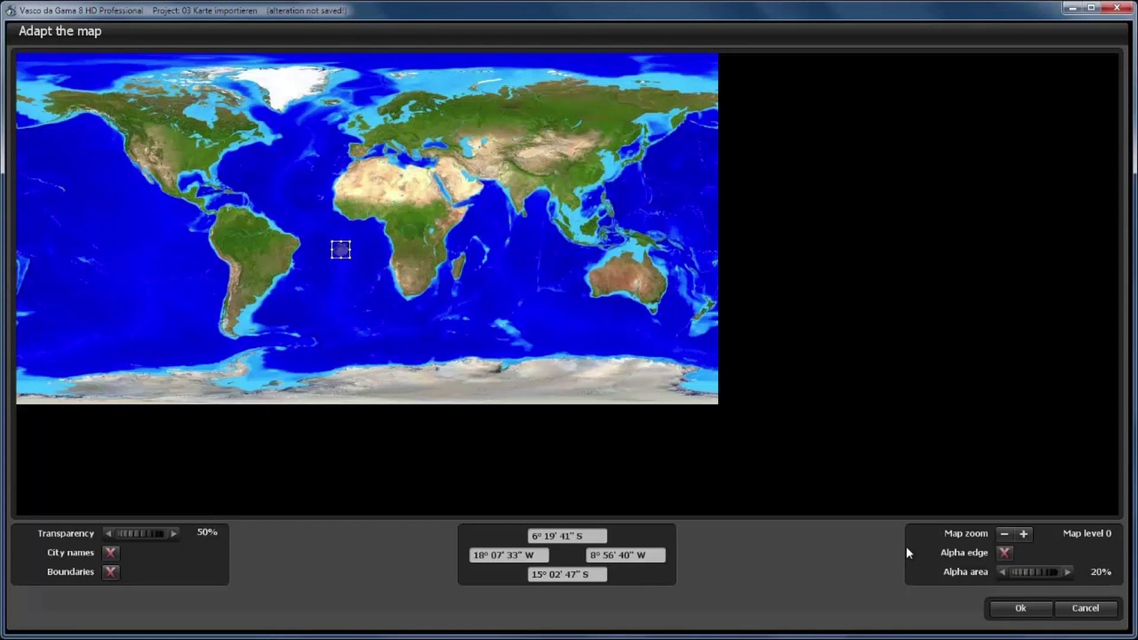
Step: Accept the placement of the GC overlay and apply GC as additional map 1 over the BlueMarbleNG basis map
click(1020, 609)
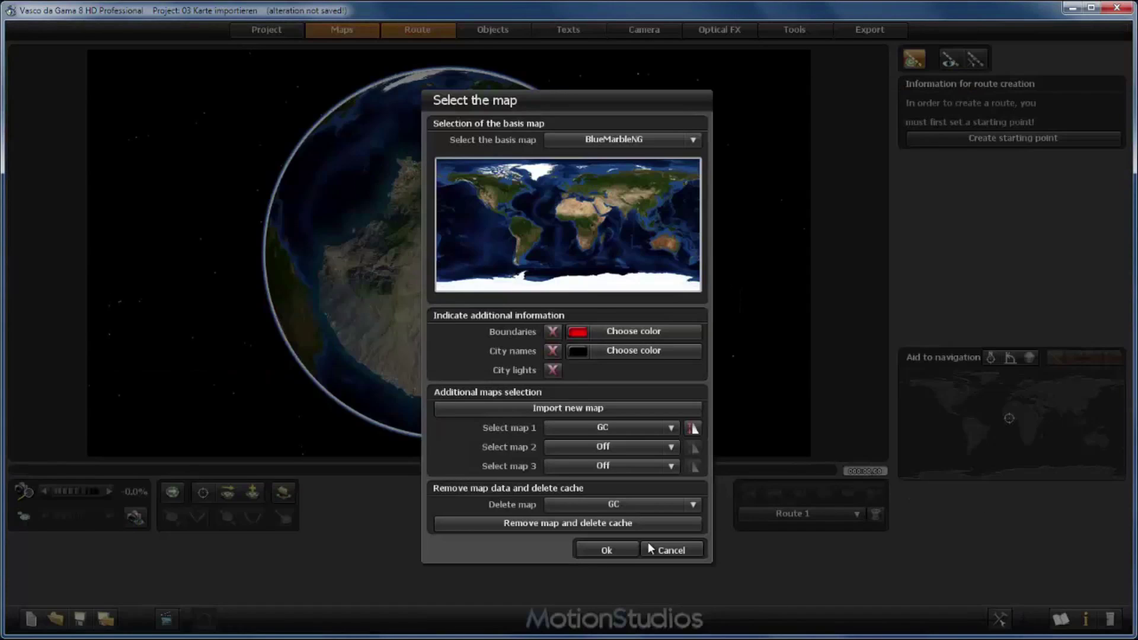
click(594, 550)
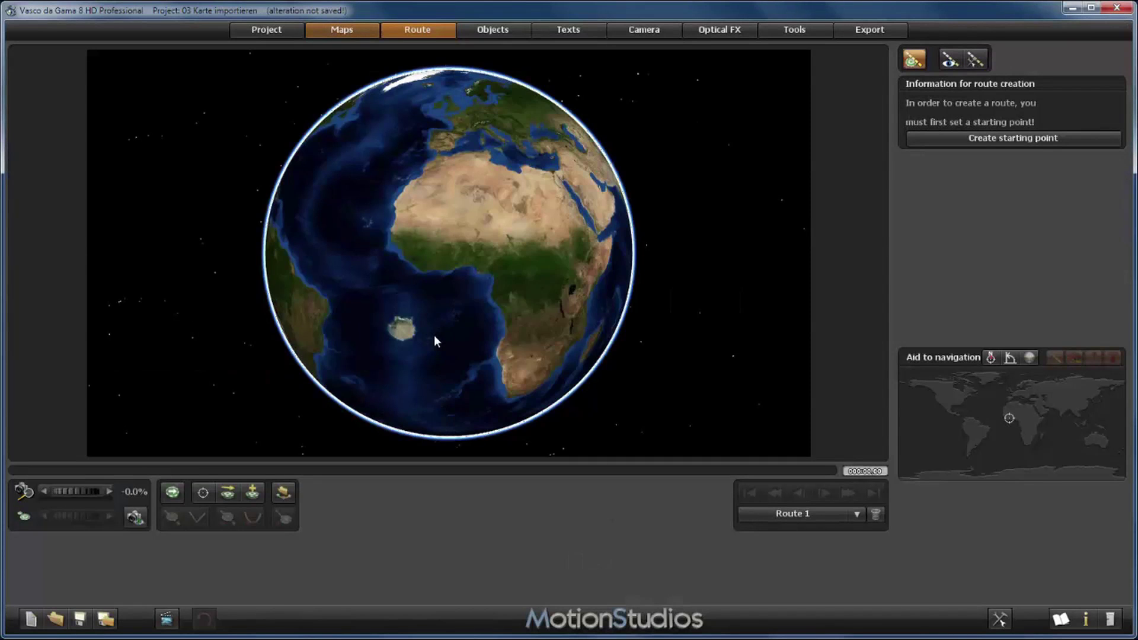
Step: Examine the small GC island in the South Atlantic on the globe, from close-up back out to the full Earth view
drag(434, 336, 493, 242)
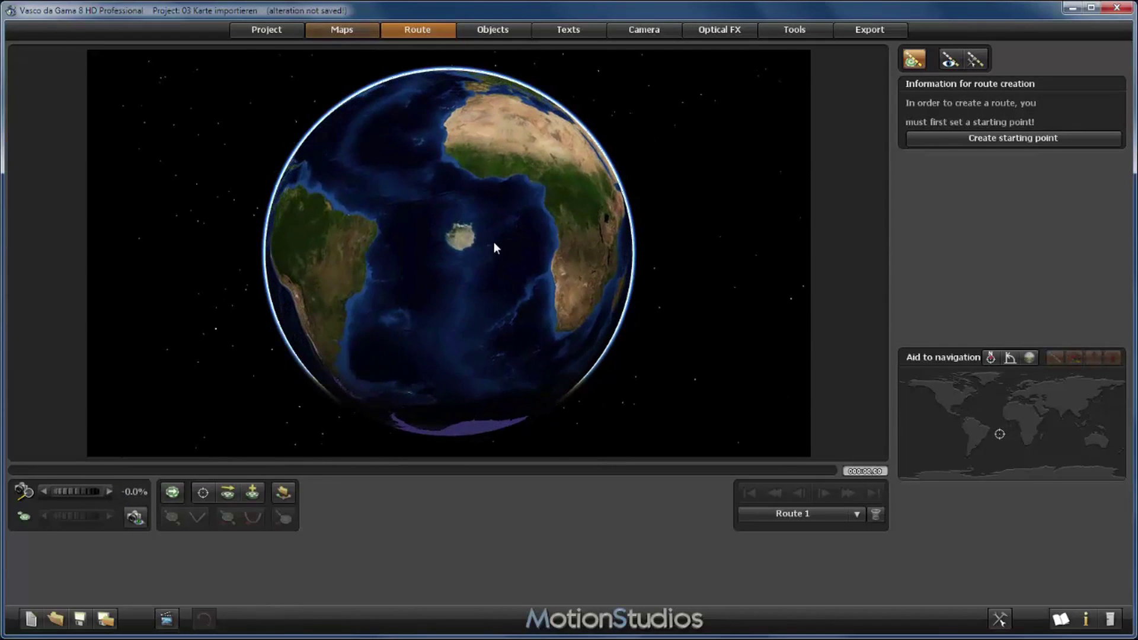
scroll(494, 254, up, 3)
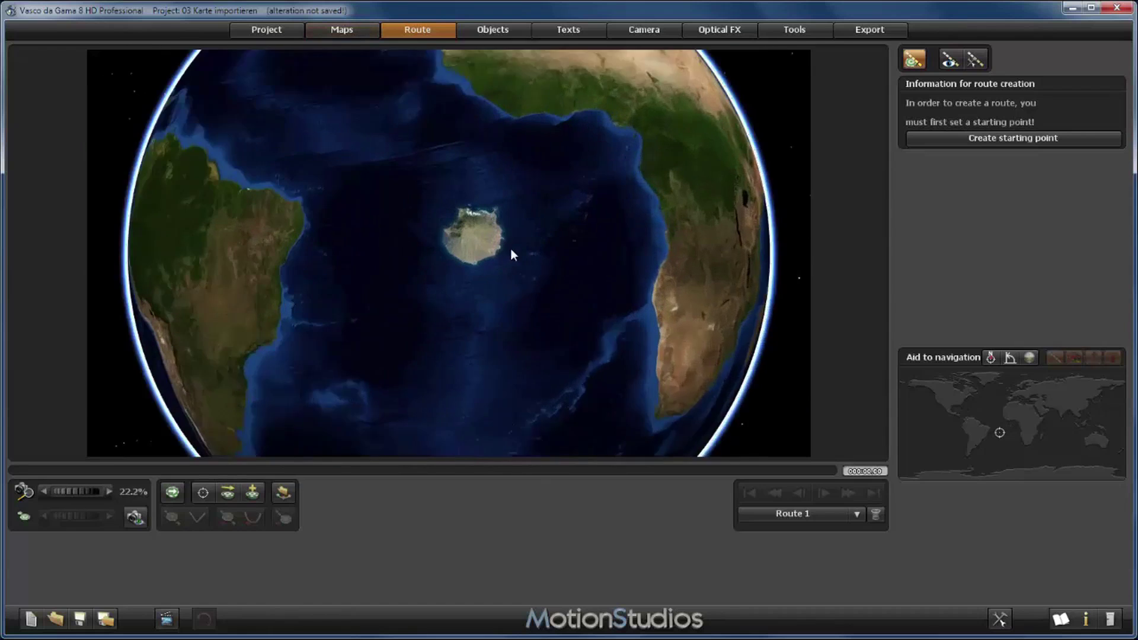
scroll(512, 255, up, 2)
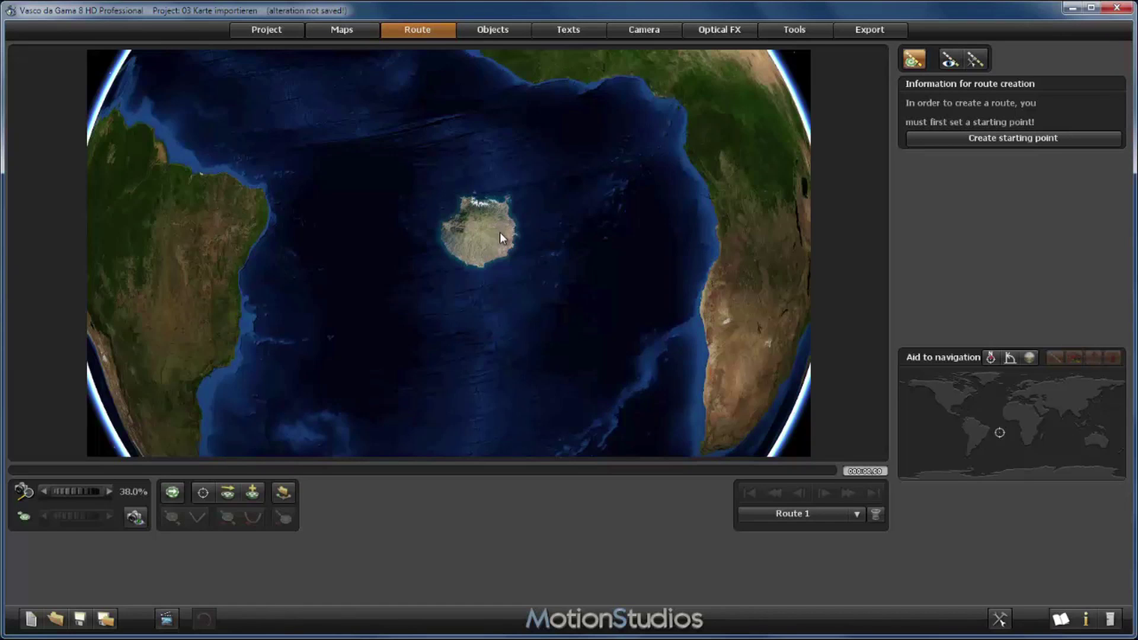
scroll(508, 236, up, 2)
drag(509, 228, 447, 269)
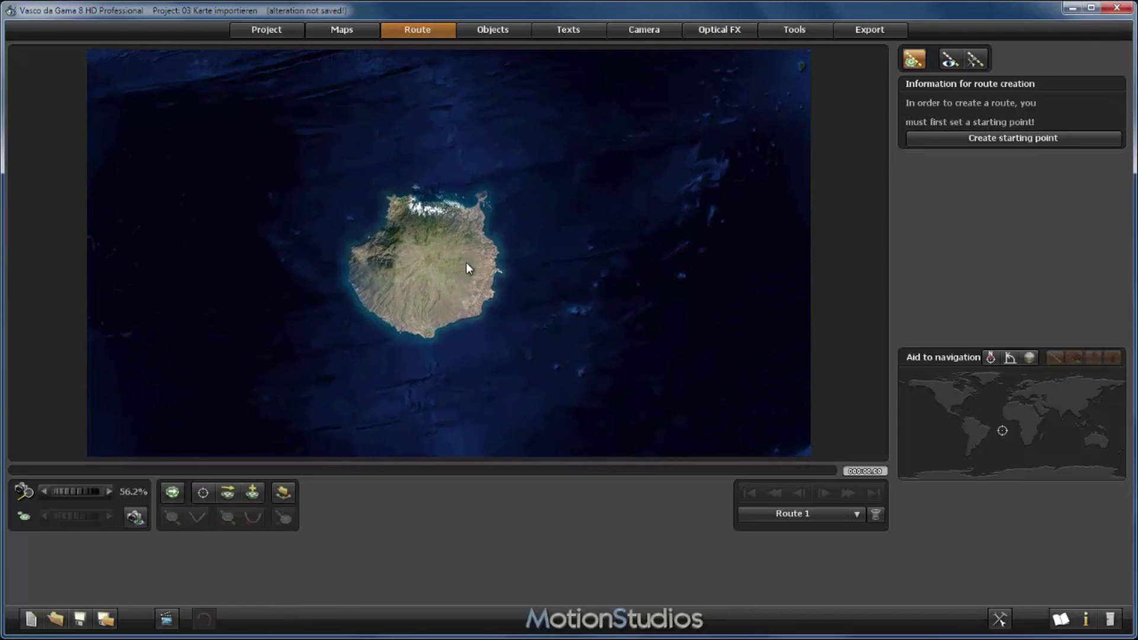
scroll(442, 266, down, 1)
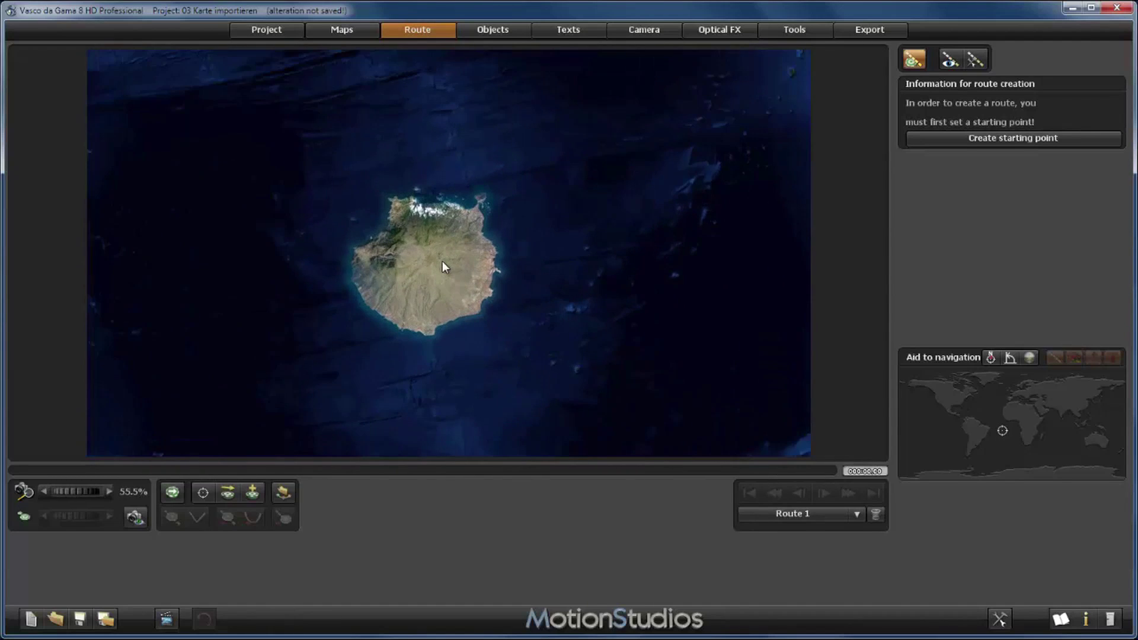
scroll(442, 262, up, 2)
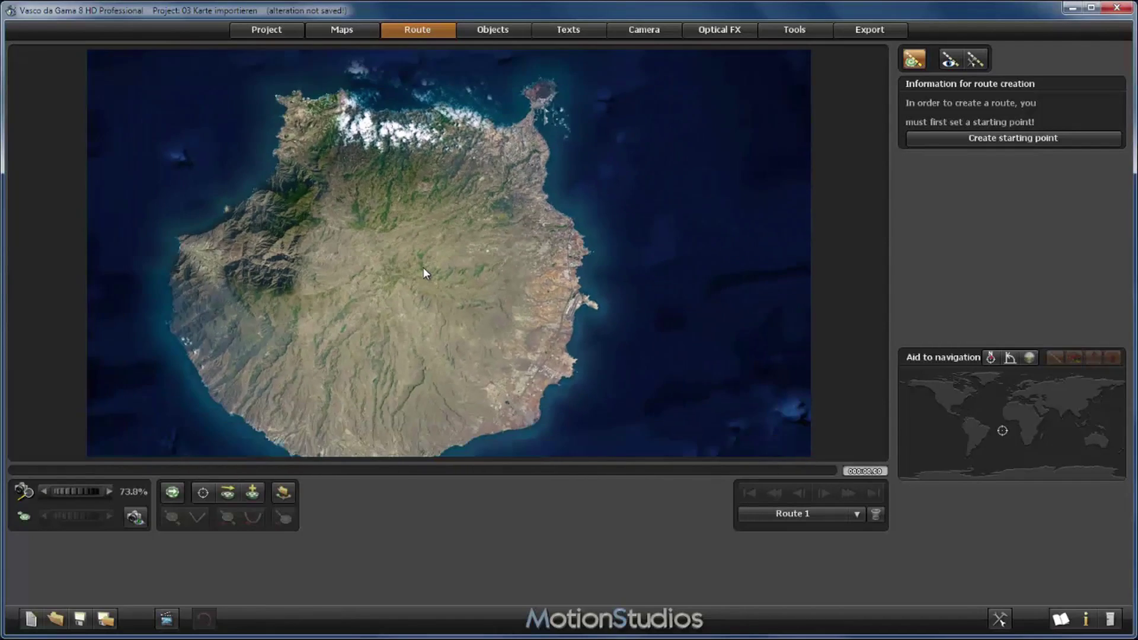
scroll(423, 267, down, 2)
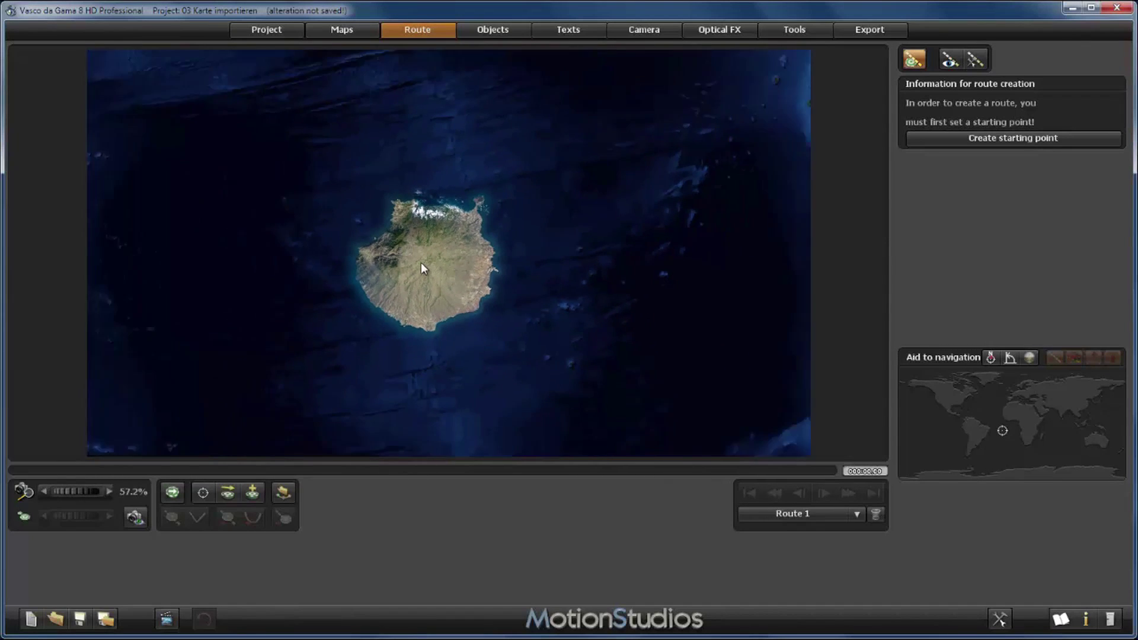
scroll(421, 263, down, 1)
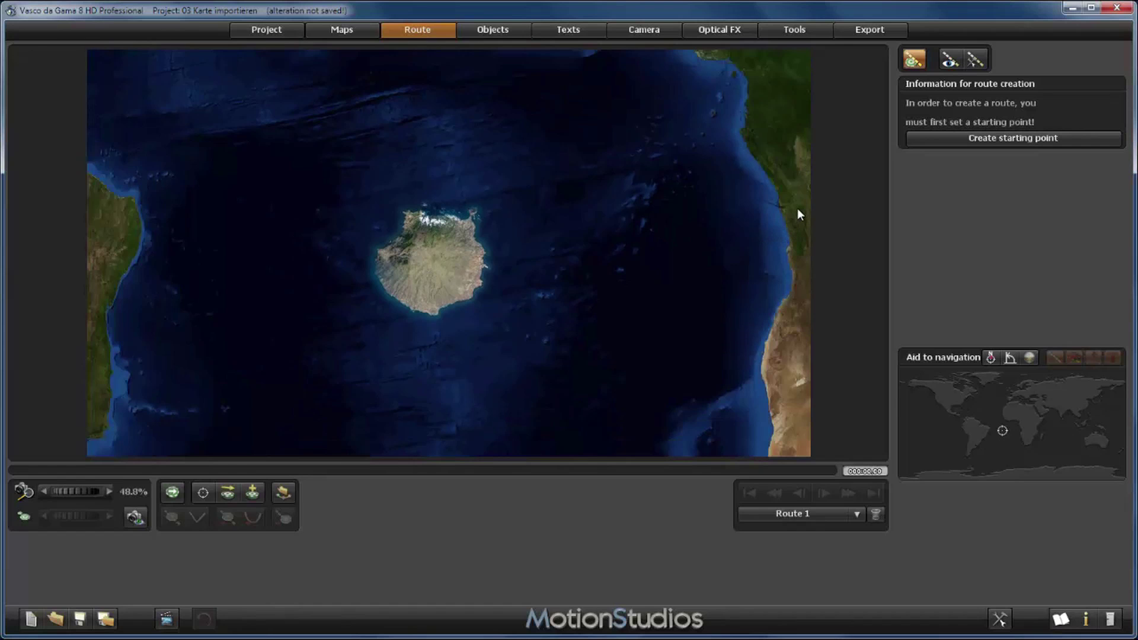
scroll(467, 257, down, 5)
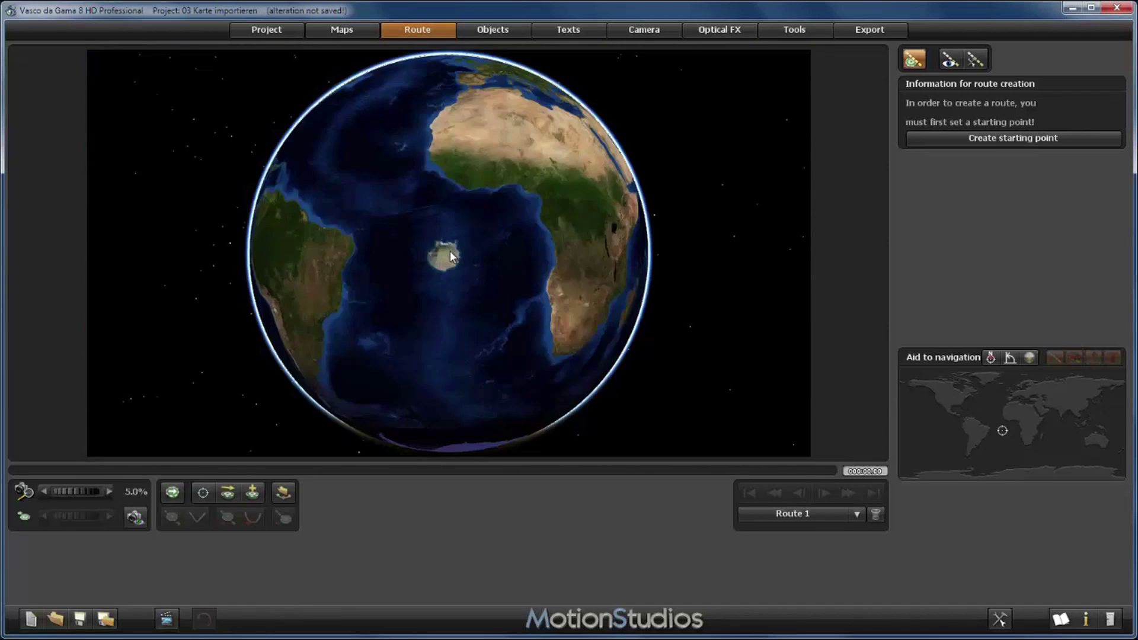